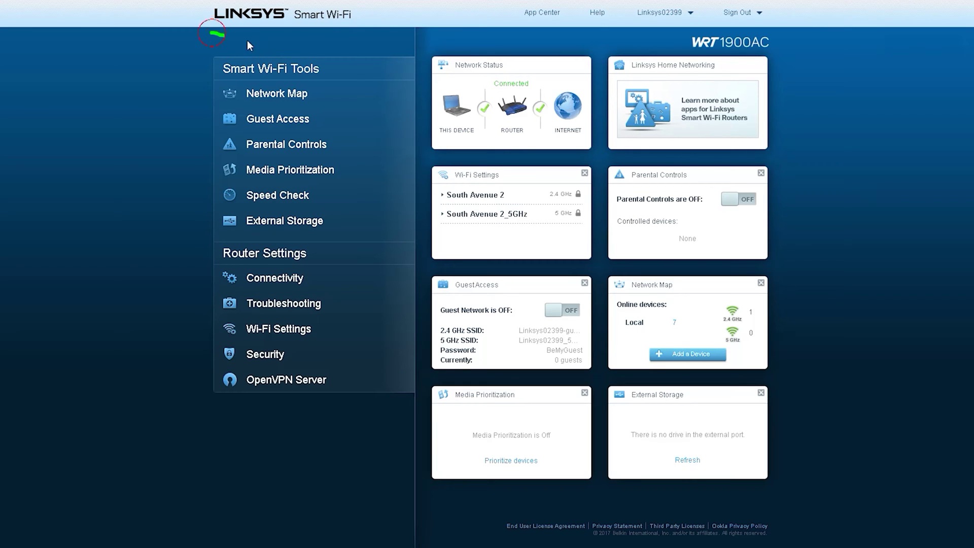
# - Open the router's device details via Edit name, select its name, then dismiss the dialog
pyautogui.moveTo(779, 39)
pyautogui.mouseDown()
pyautogui.moveTo(660, 31)
pyautogui.moveTo(734, 35)
pyautogui.mouseUp()
pyautogui.click(674, 19)
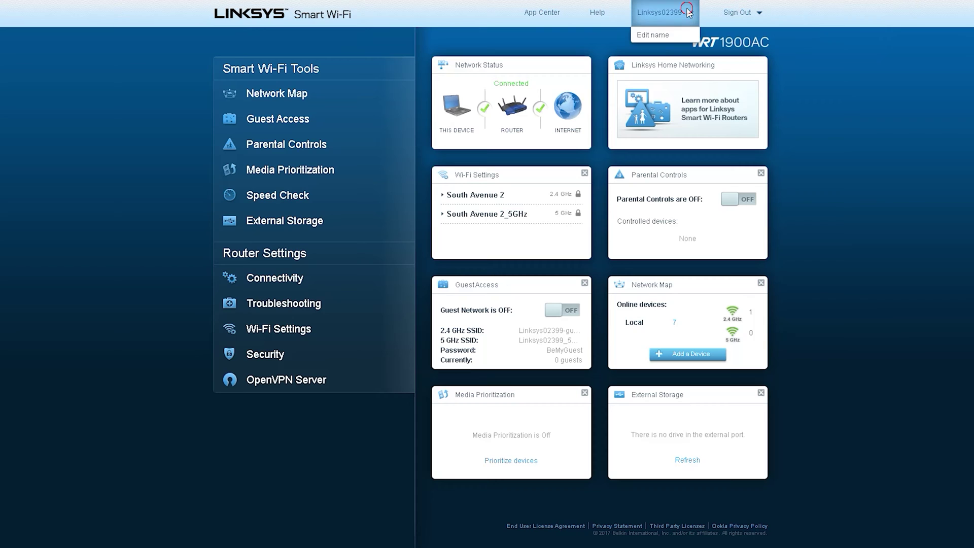
pyautogui.click(644, 36)
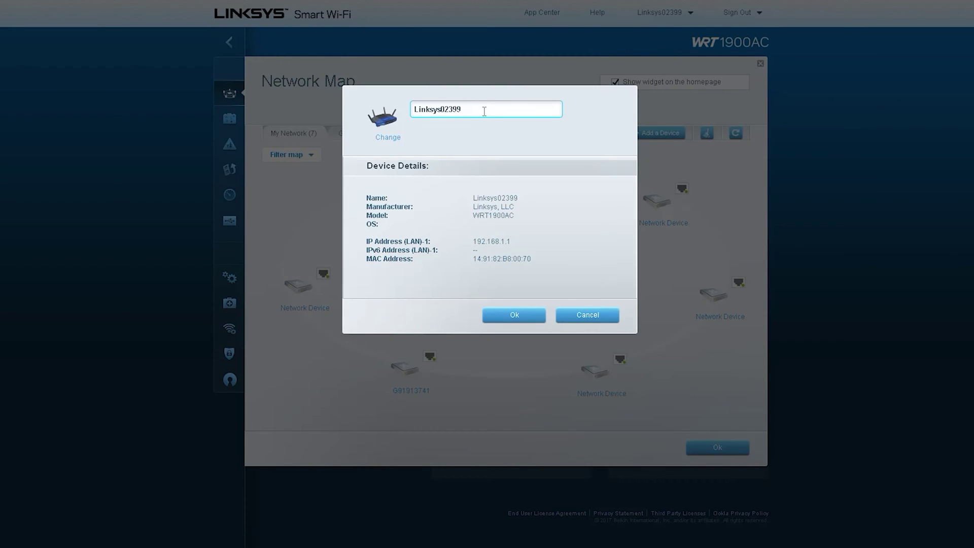
pyautogui.moveTo(485, 111); pyautogui.dragTo(384, 115)
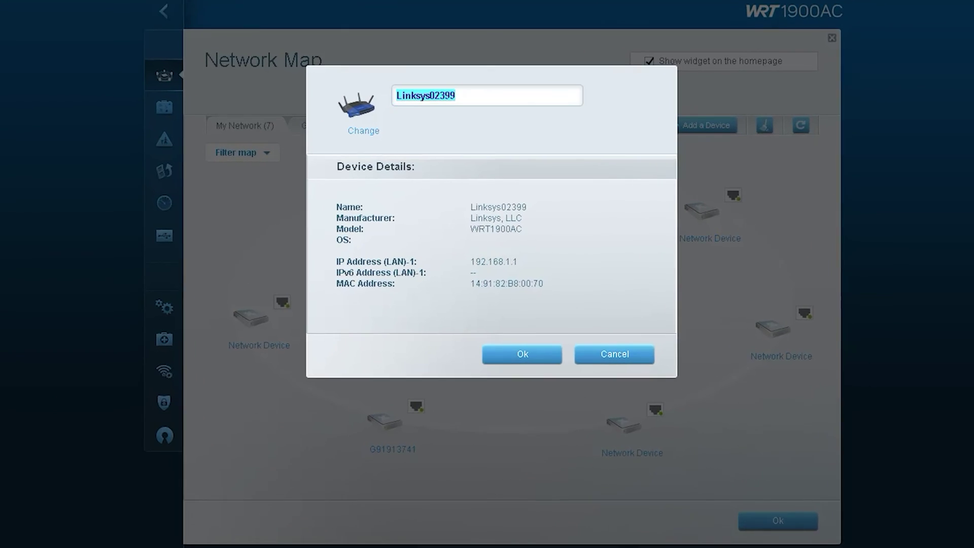
pyautogui.moveTo(369, 96)
pyautogui.mouseDown()
pyautogui.moveTo(337, 99)
pyautogui.moveTo(431, 112)
pyautogui.mouseUp()
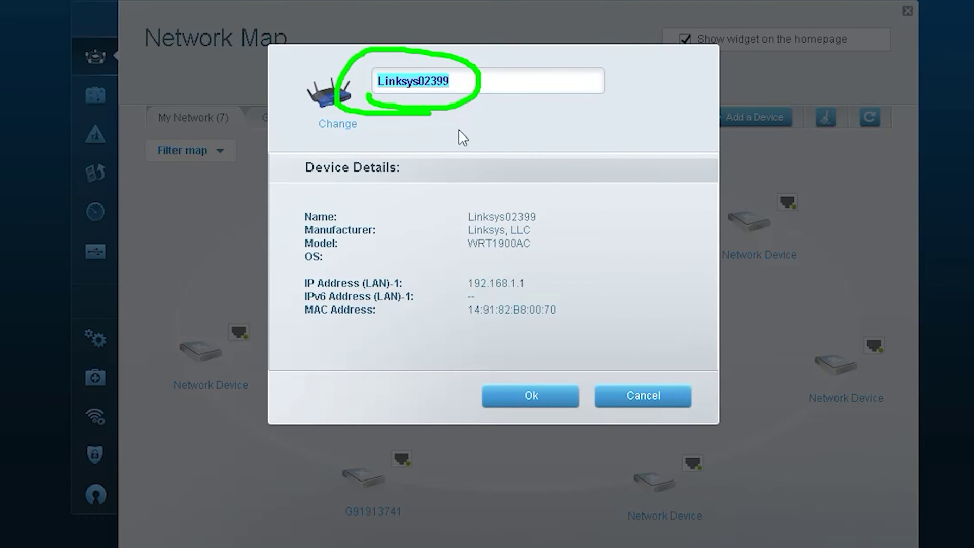
pyautogui.moveTo(300, 190)
pyautogui.mouseDown()
pyautogui.moveTo(436, 179)
pyautogui.moveTo(298, 183)
pyautogui.moveTo(300, 191)
pyautogui.mouseUp()
pyautogui.click(634, 272)
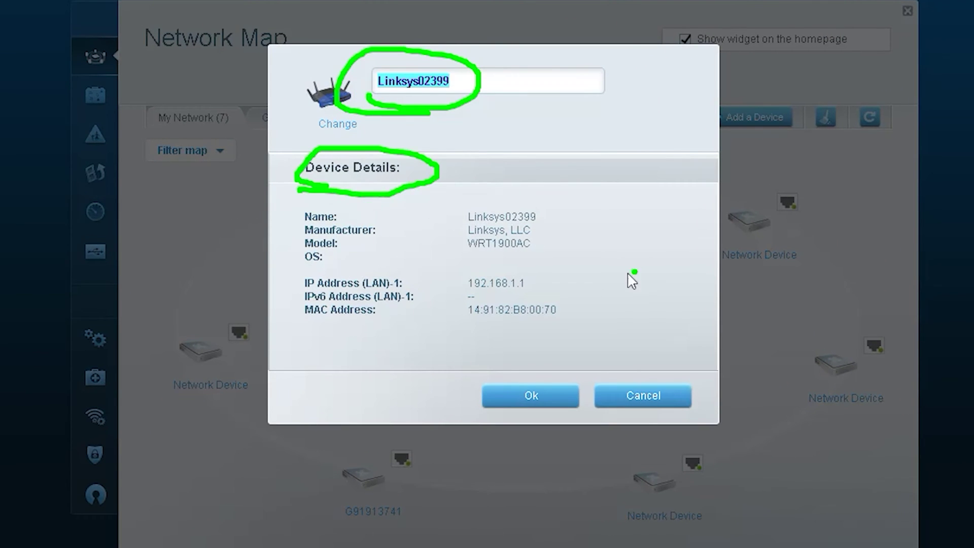
pyautogui.moveTo(448, 254)
pyautogui.mouseDown()
pyautogui.moveTo(561, 206)
pyautogui.moveTo(445, 242)
pyautogui.mouseUp()
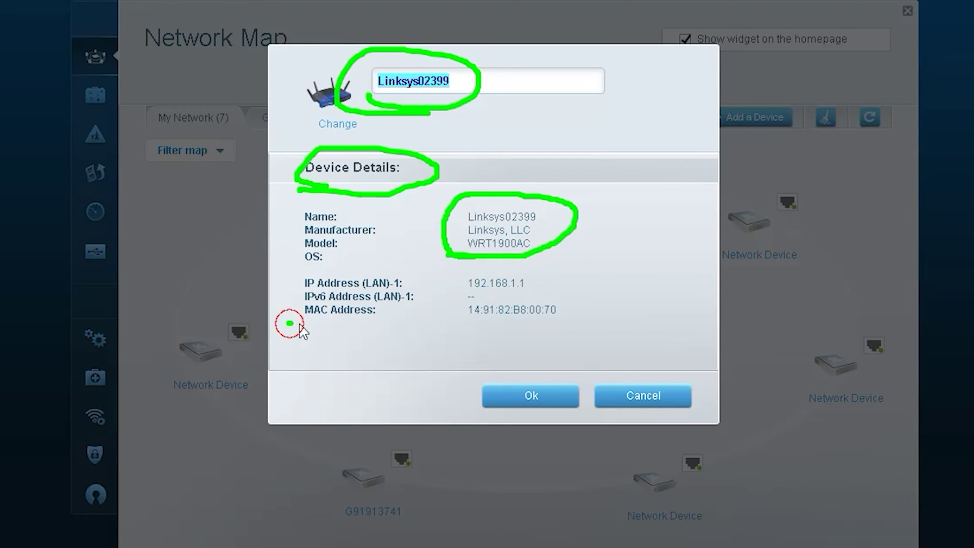
pyautogui.moveTo(287, 323); pyautogui.dragTo(576, 320)
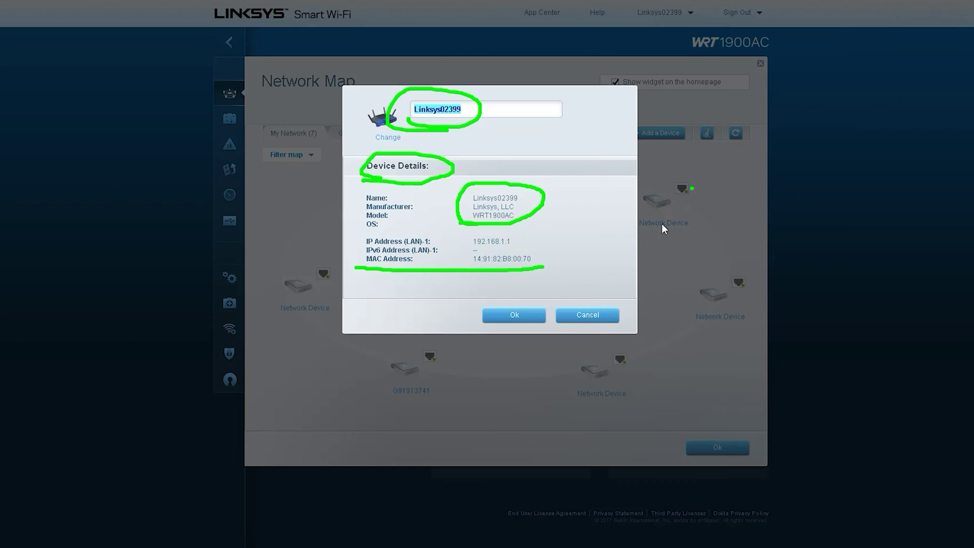
pyautogui.press('Escape')
# - Close the router's details without renaming it and exit the Network Map to the dashboard
pyautogui.click(516, 318)
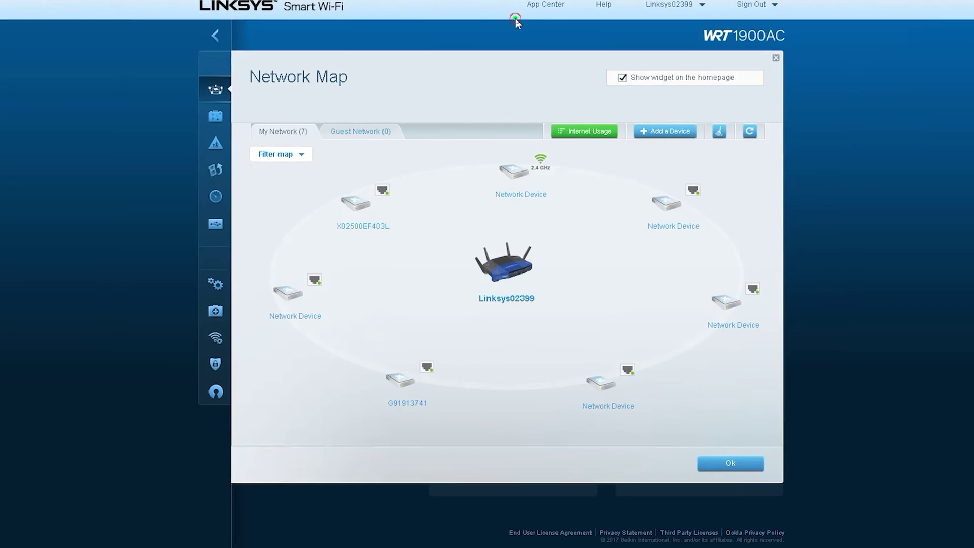
pyautogui.moveTo(507, 1); pyautogui.dragTo(573, 4)
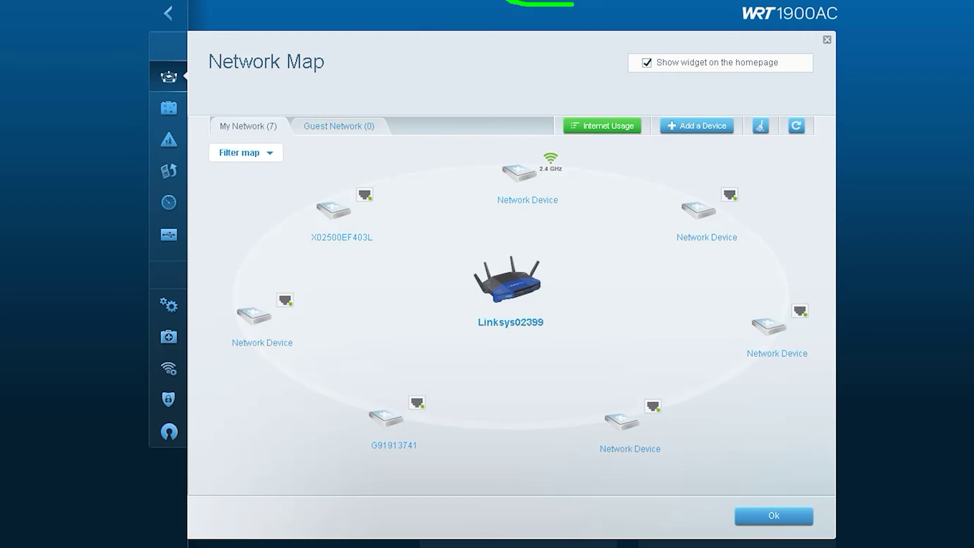
pyautogui.press('Escape')
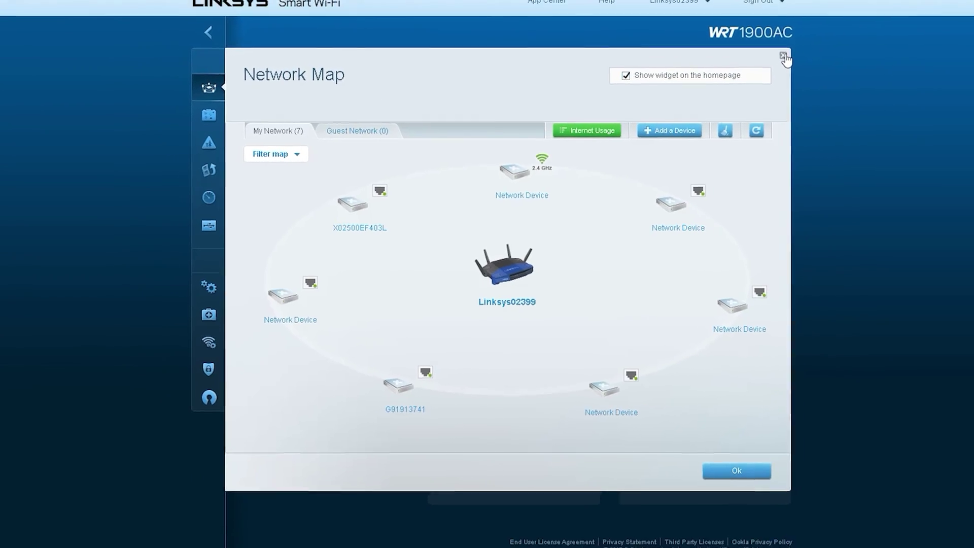
pyautogui.click(761, 64)
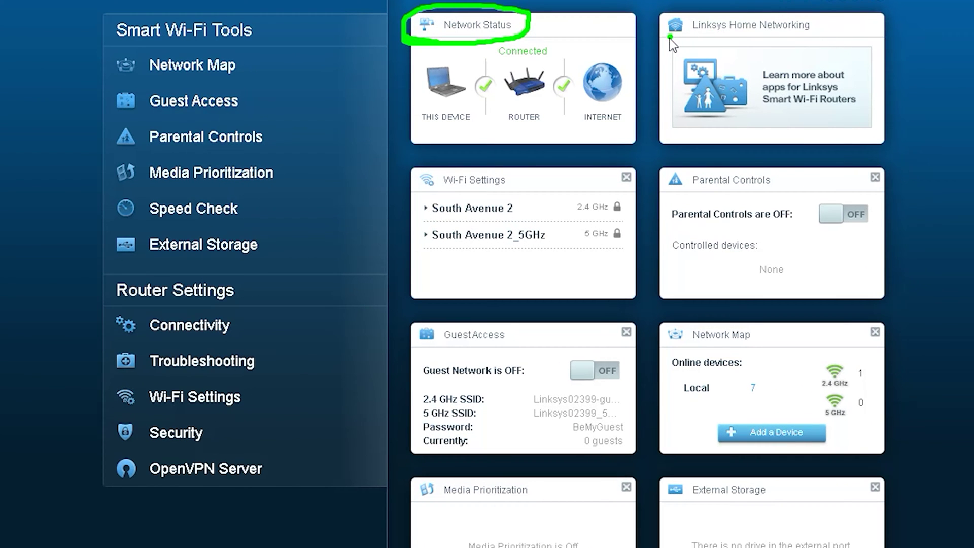
pyautogui.moveTo(656, 40); pyautogui.dragTo(840, 37)
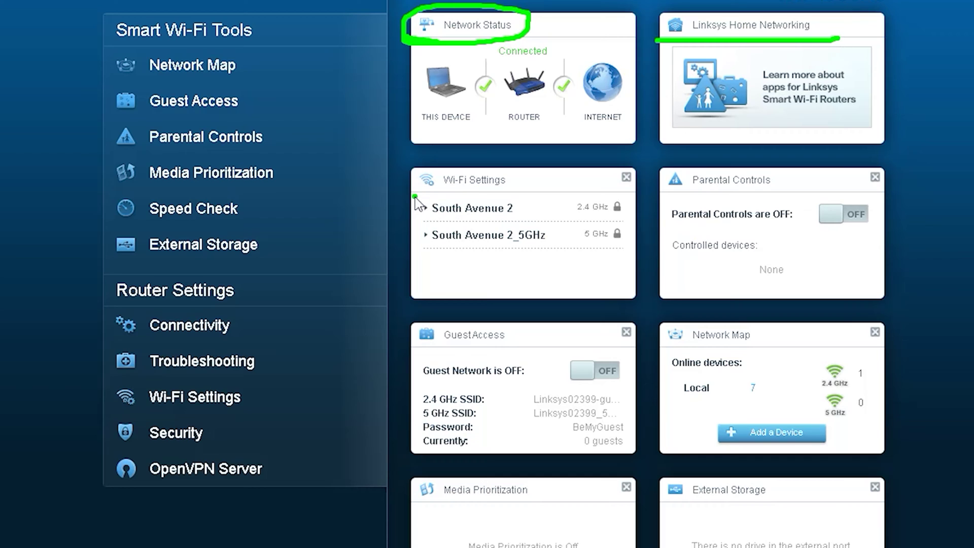
pyautogui.moveTo(412, 195); pyautogui.dragTo(514, 194)
pyautogui.moveTo(664, 193); pyautogui.dragTo(771, 191)
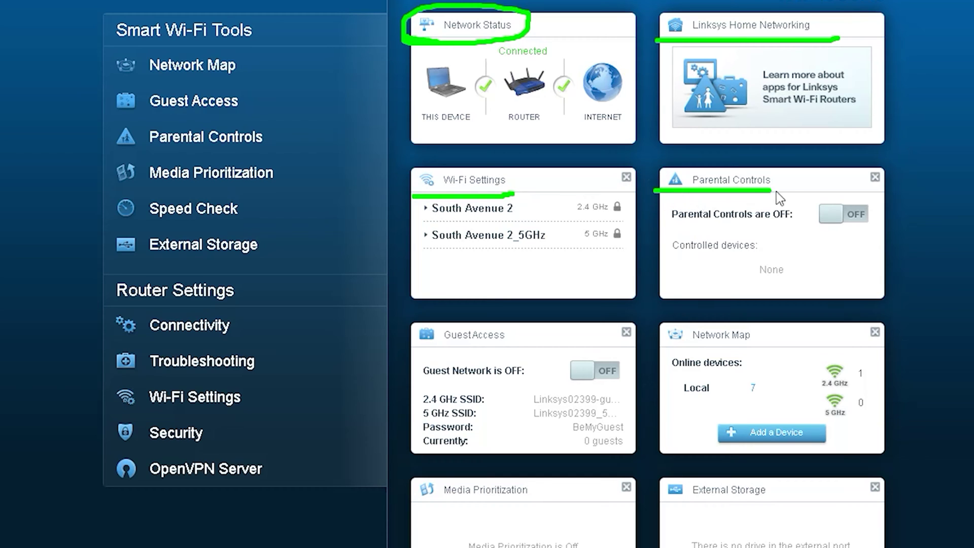
pyautogui.moveTo(417, 349); pyautogui.dragTo(509, 349)
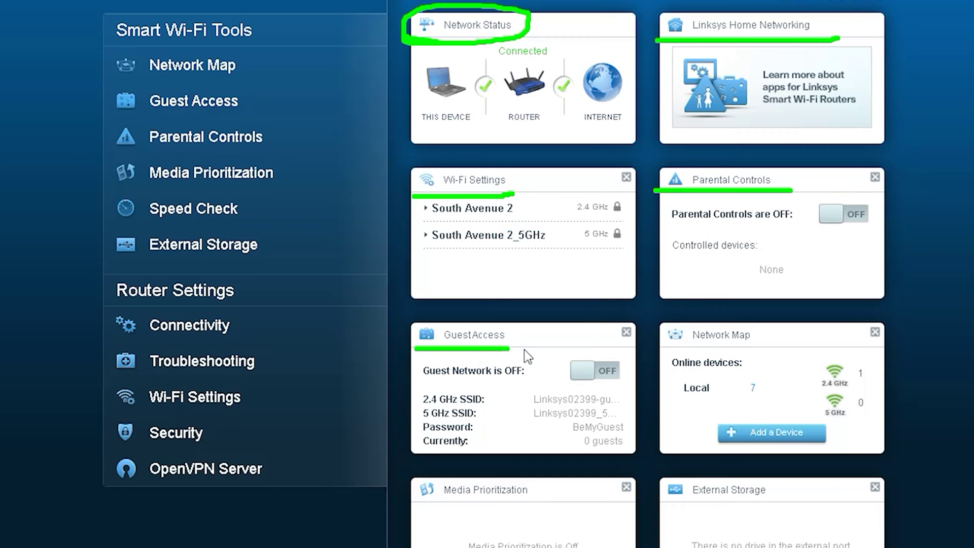
pyautogui.moveTo(665, 349); pyautogui.dragTo(777, 349)
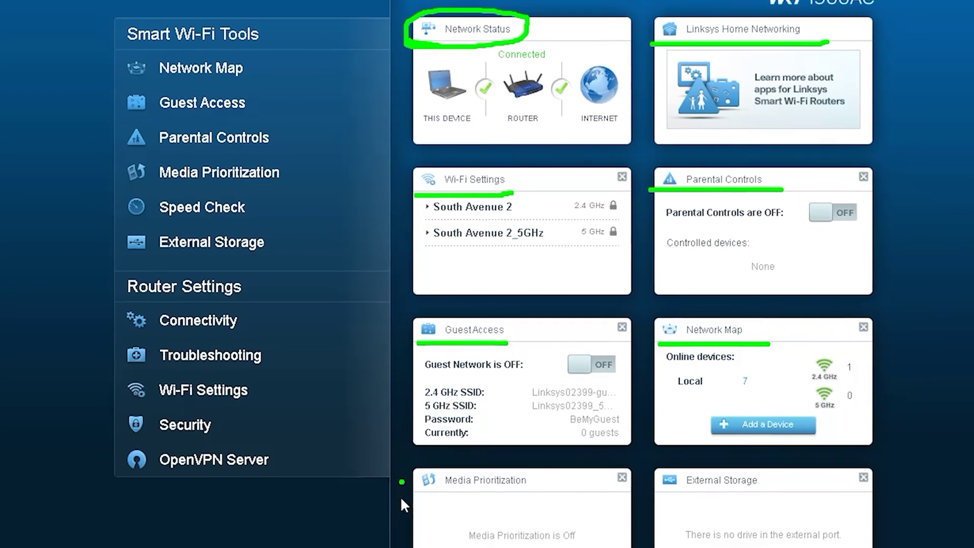
pyautogui.moveTo(429, 475); pyautogui.dragTo(544, 473)
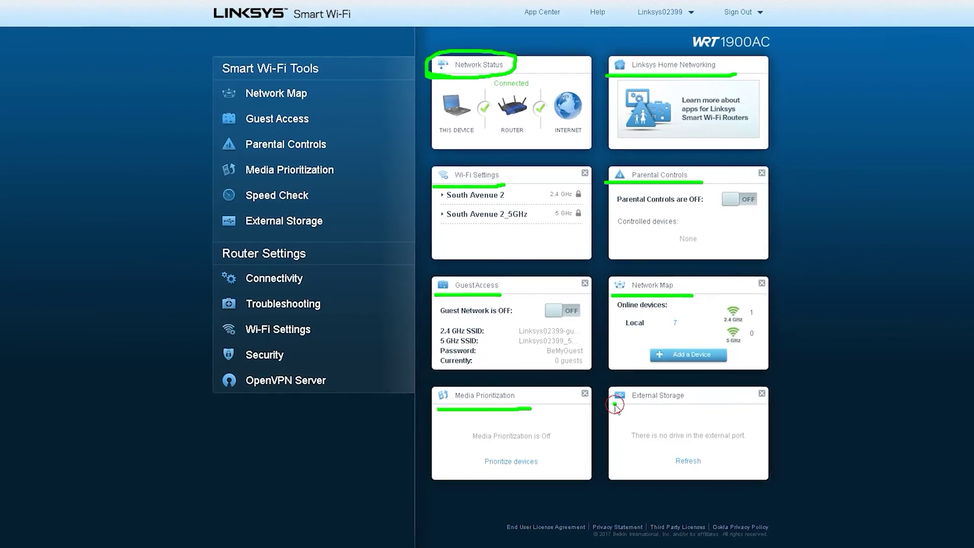
pyautogui.moveTo(648, 468); pyautogui.dragTo(742, 468)
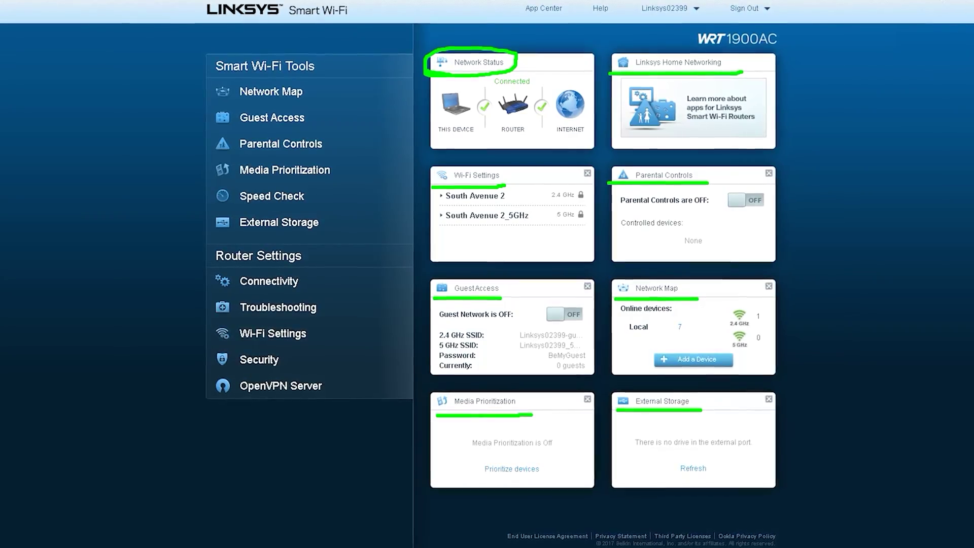
pyautogui.press('Escape')
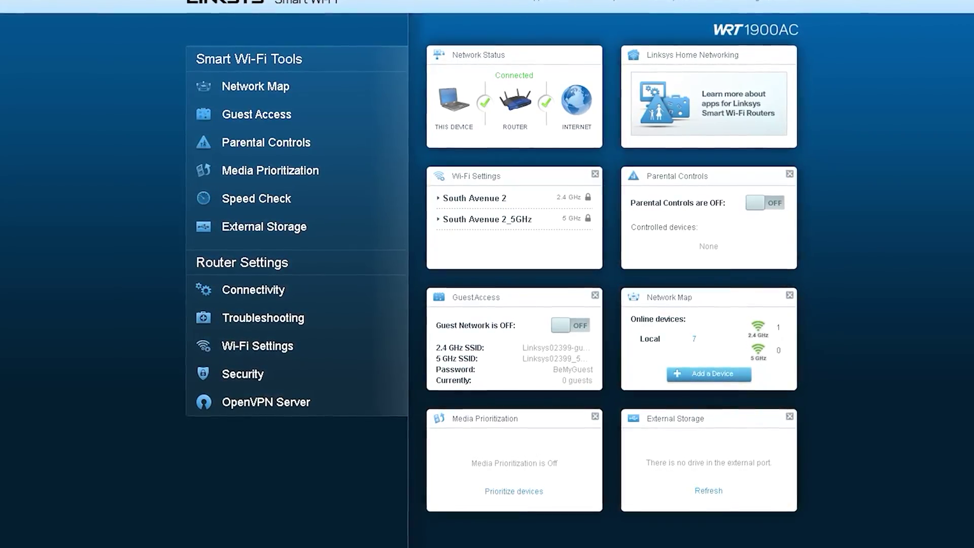
pyautogui.moveTo(426, 64)
pyautogui.mouseDown()
pyautogui.moveTo(524, 54)
pyautogui.moveTo(402, 65)
pyautogui.mouseUp()
pyautogui.moveTo(427, 136); pyautogui.dragTo(591, 134)
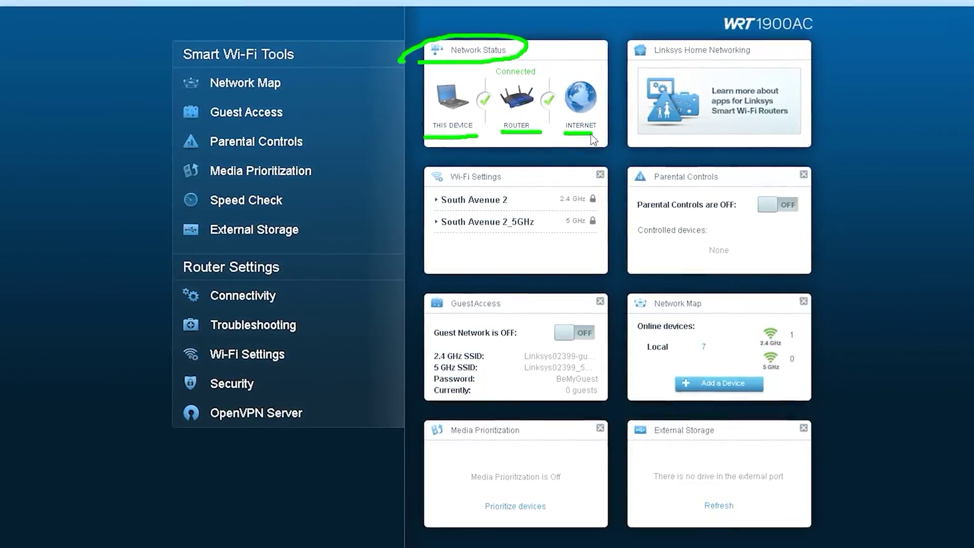
# - Reveal the passwords of the South Avenue 2 and South Avenue 2_5GHz networks
pyautogui.press('Escape')
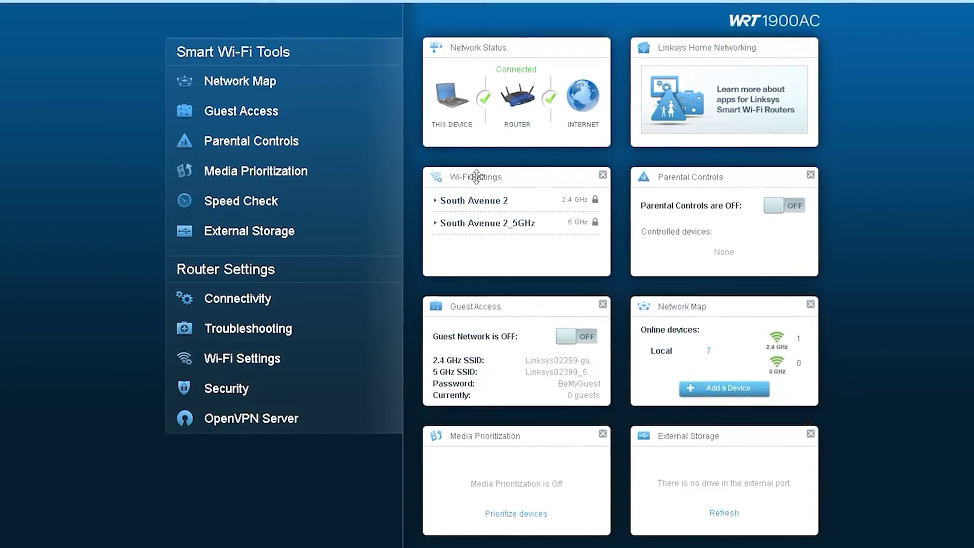
pyautogui.click(475, 177)
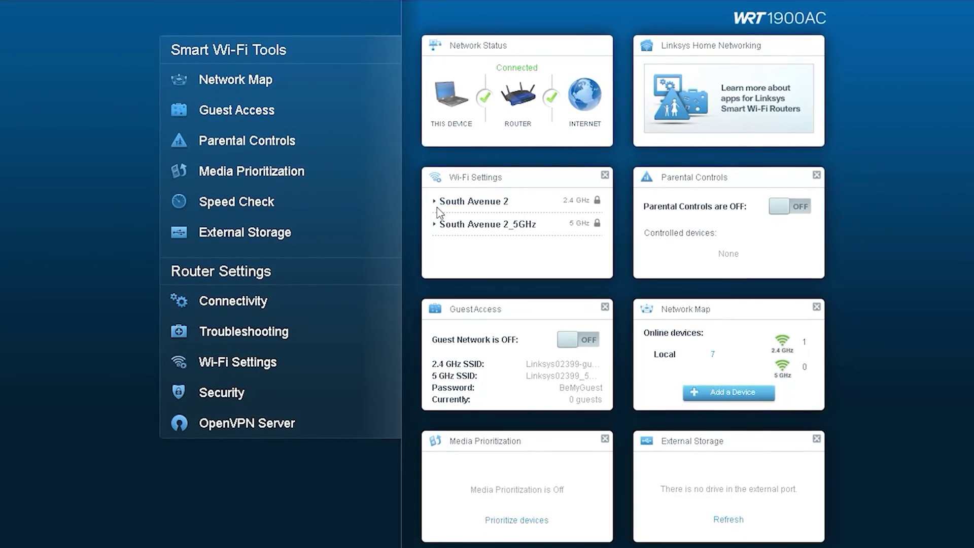
pyautogui.click(434, 201)
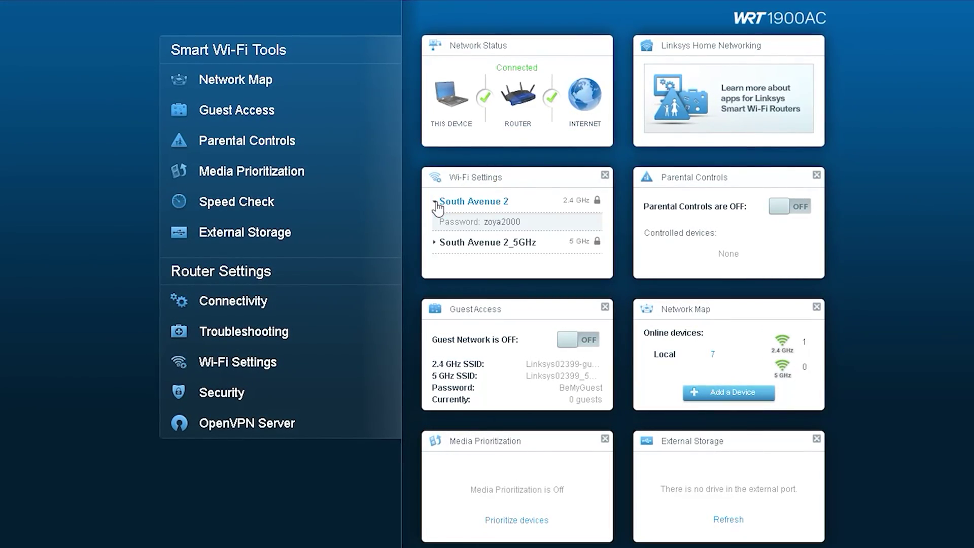
pyautogui.click(437, 244)
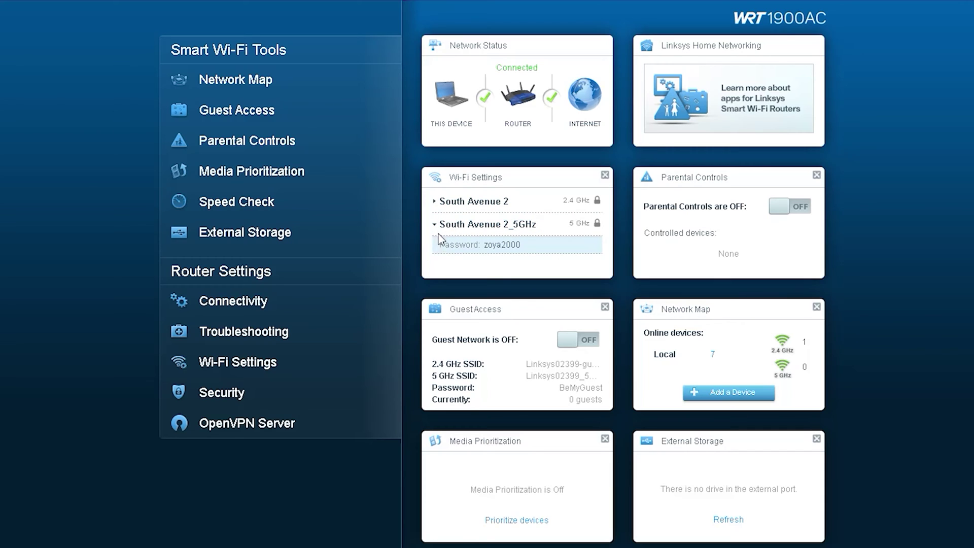
pyautogui.click(439, 203)
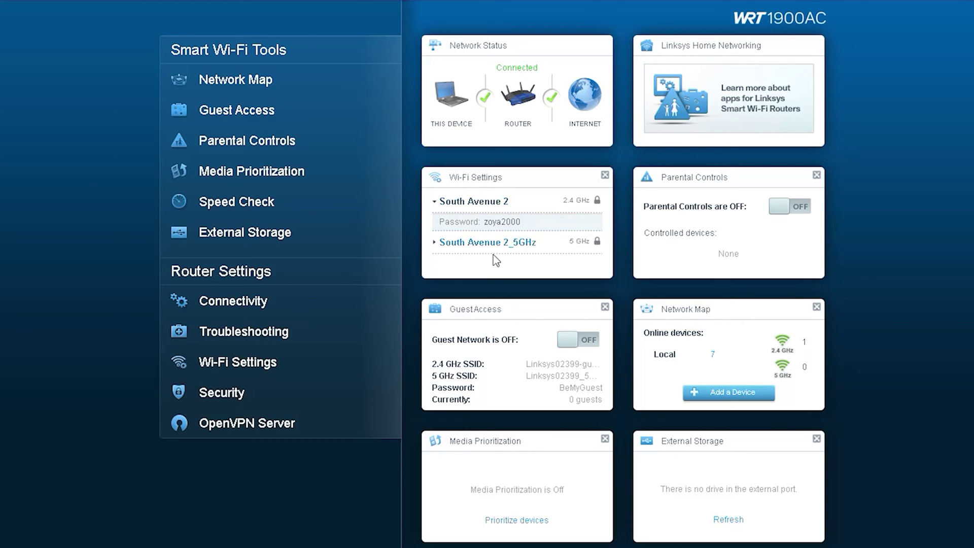
# - Toggle Parental Controls and Guest Network on and back off, acknowledging the applying-changes notice
pyautogui.click(800, 206)
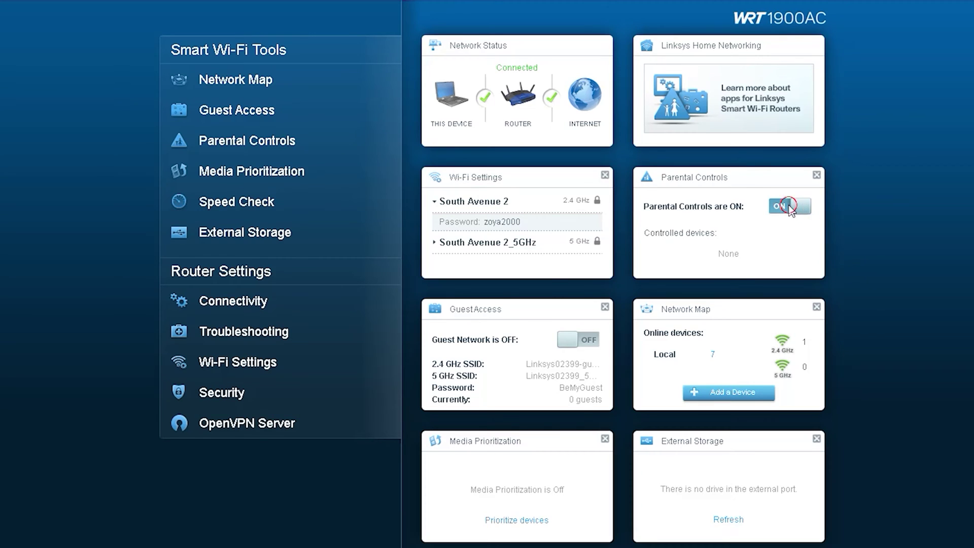
pyautogui.click(789, 206)
pyautogui.click(578, 339)
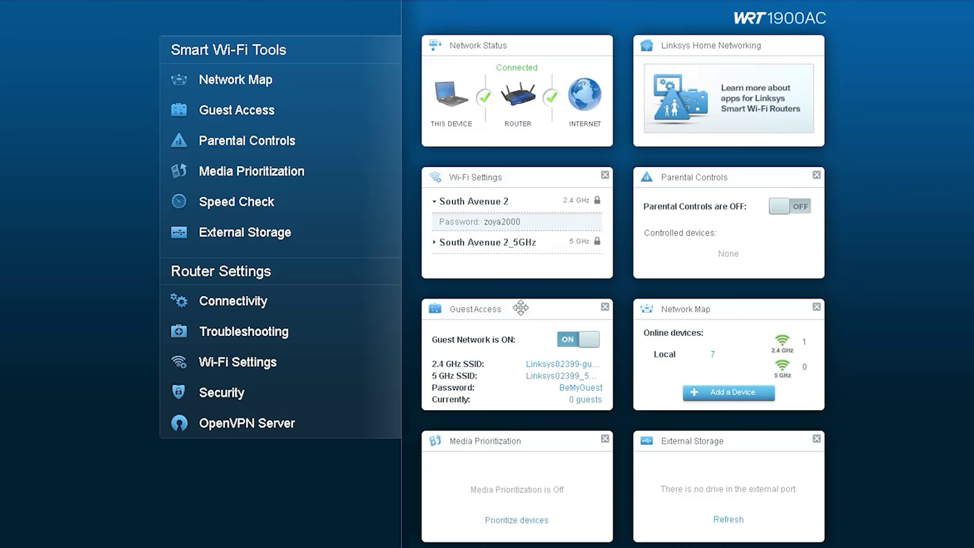
pyautogui.click(567, 345)
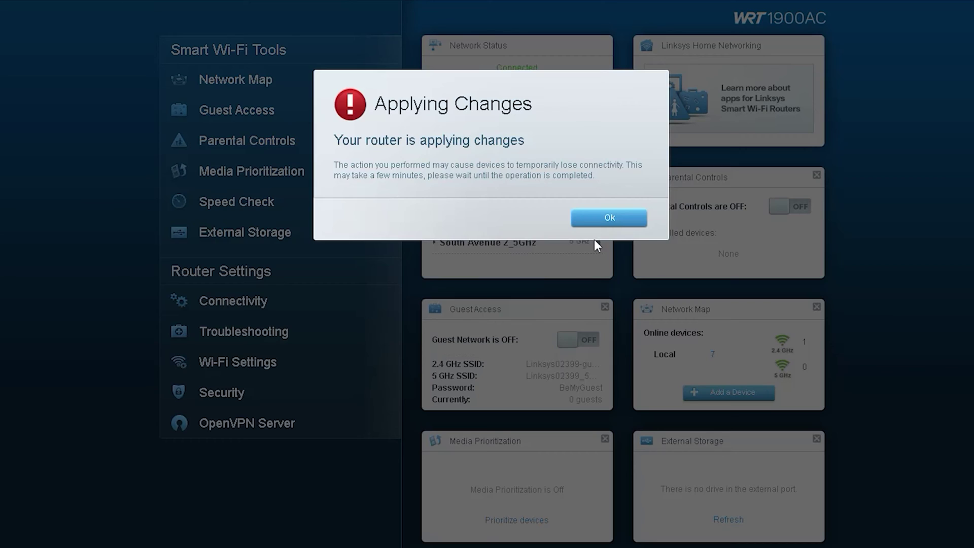
pyautogui.click(600, 218)
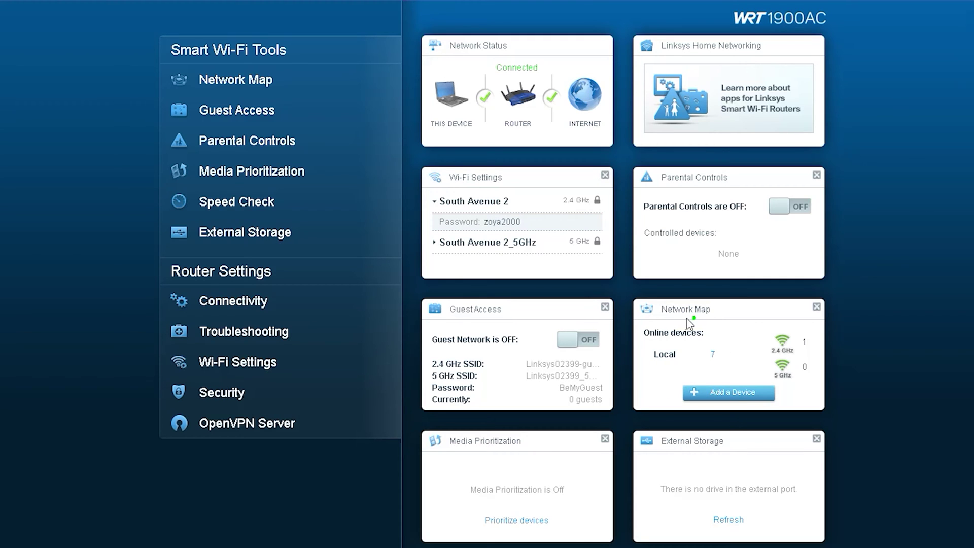
pyautogui.moveTo(733, 317)
pyautogui.mouseDown()
pyautogui.moveTo(659, 290)
pyautogui.moveTo(738, 309)
pyautogui.mouseUp()
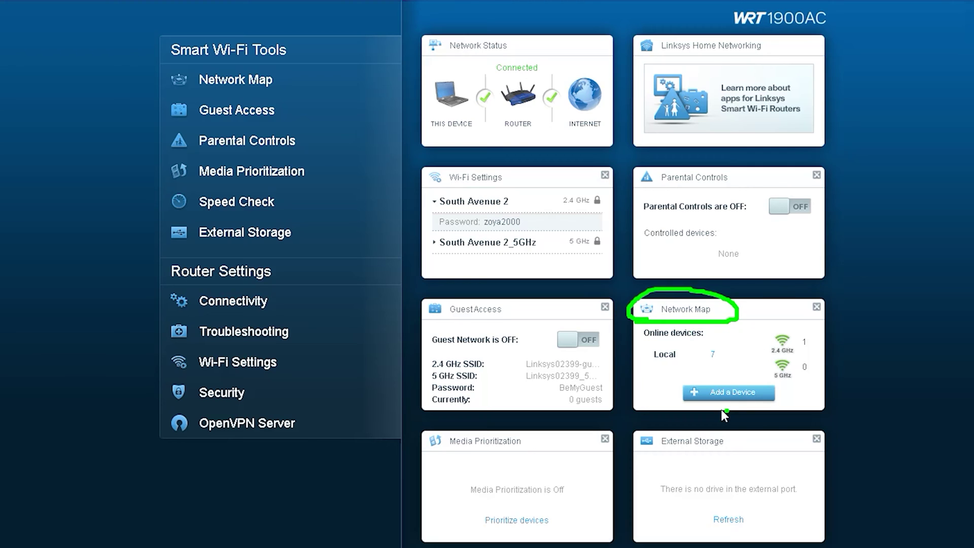
pyautogui.moveTo(705, 374)
pyautogui.mouseDown()
pyautogui.moveTo(659, 401)
pyautogui.moveTo(695, 381)
pyautogui.mouseUp()
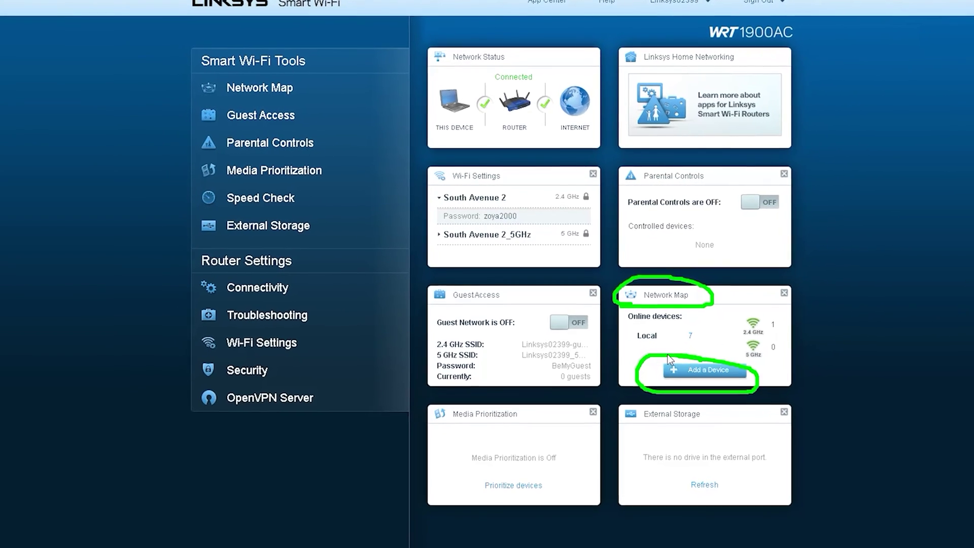
pyautogui.click(694, 356)
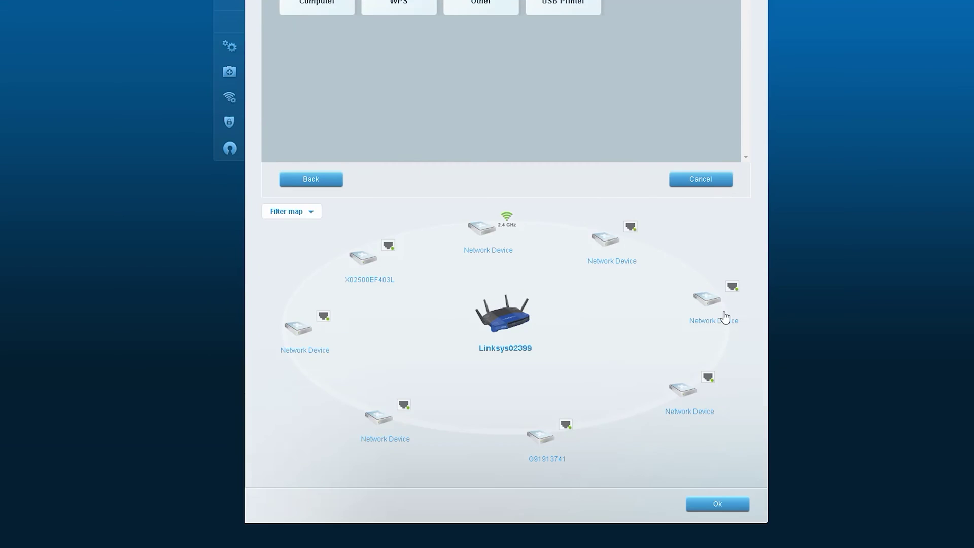
# - Browse the Computer, WPS, Other and USB Printer add-device instructions, returning to the choices each time, then close
pyautogui.moveTo(576, 196)
pyautogui.mouseDown()
pyautogui.moveTo(270, 321)
pyautogui.moveTo(538, 195)
pyautogui.mouseUp()
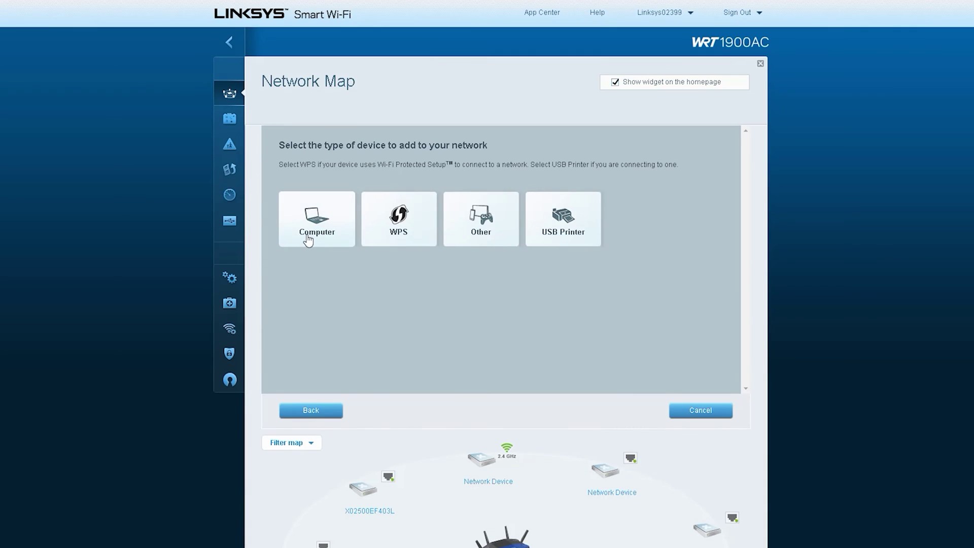
pyautogui.click(307, 5)
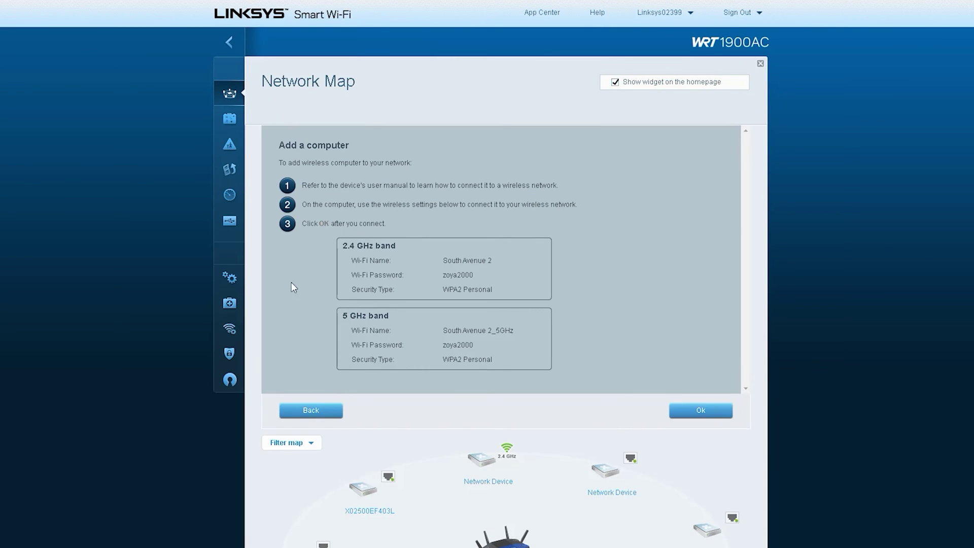
pyautogui.click(310, 411)
pyautogui.click(400, 228)
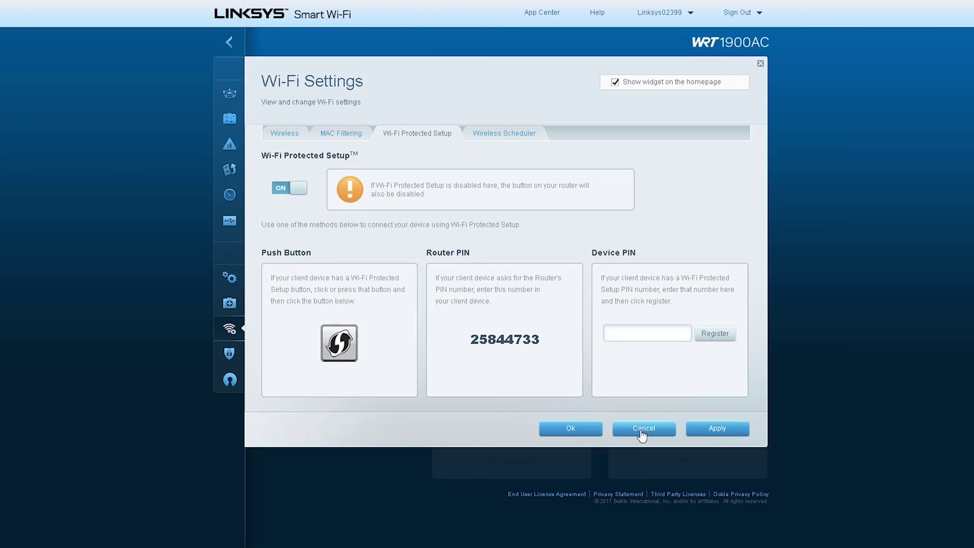
pyautogui.click(642, 431)
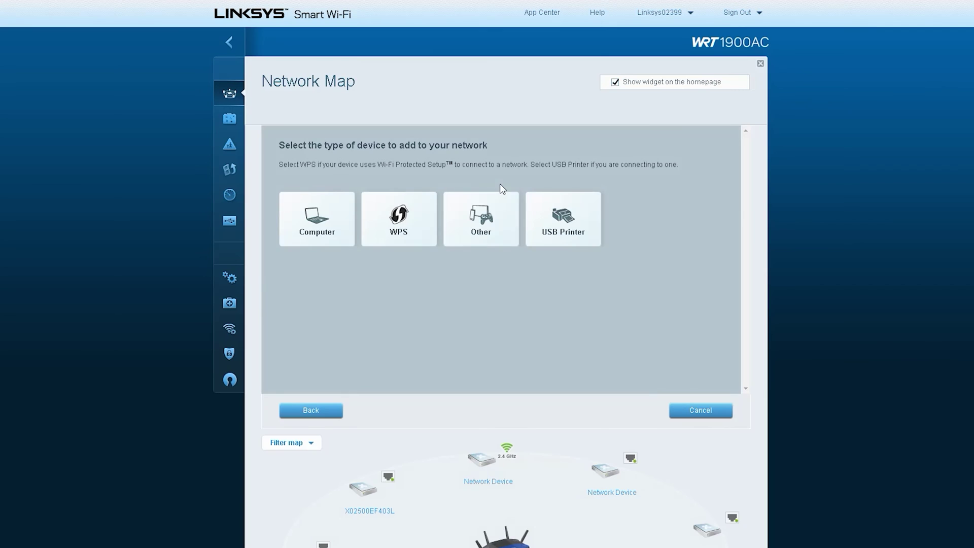
pyautogui.click(491, 217)
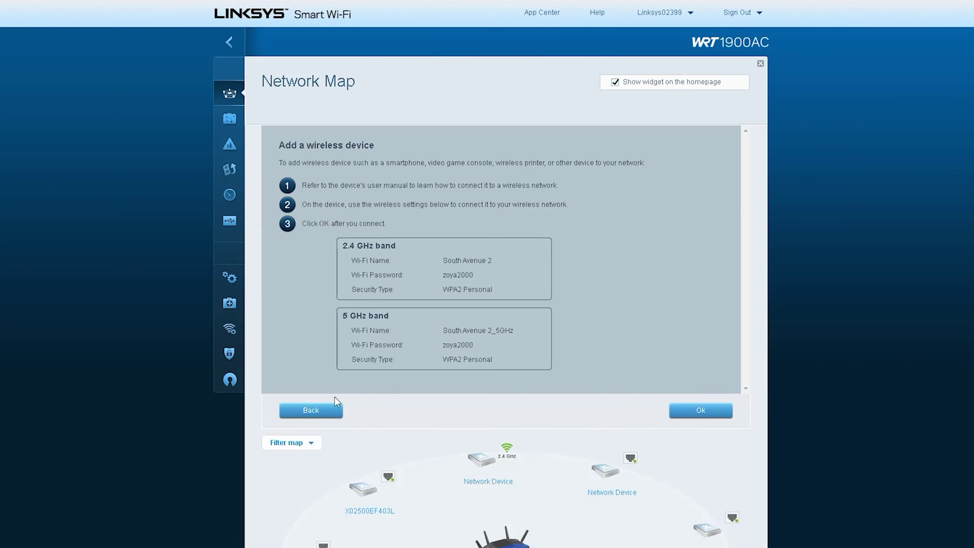
pyautogui.click(313, 411)
pyautogui.click(582, 220)
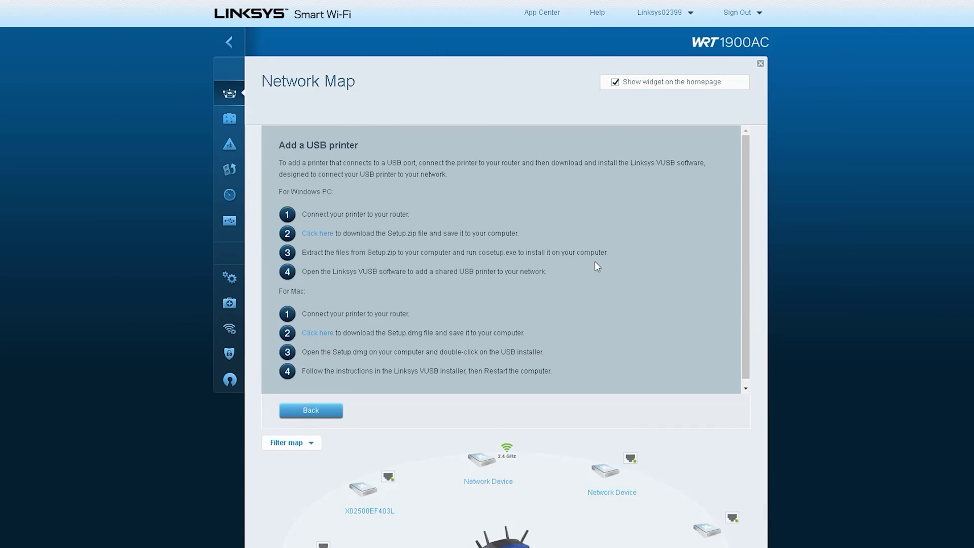
pyautogui.click(313, 409)
pyautogui.scroll(-5, 647, 352)
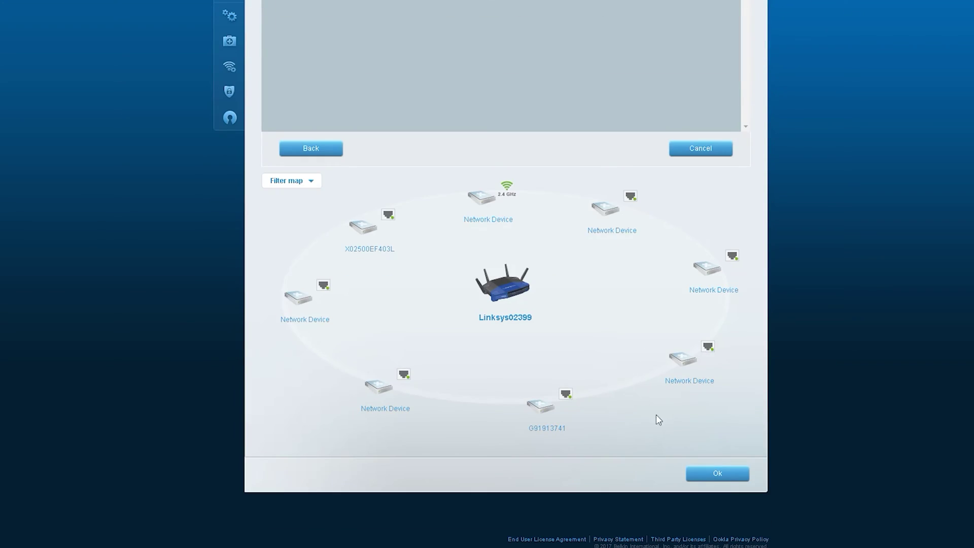
pyautogui.click(716, 472)
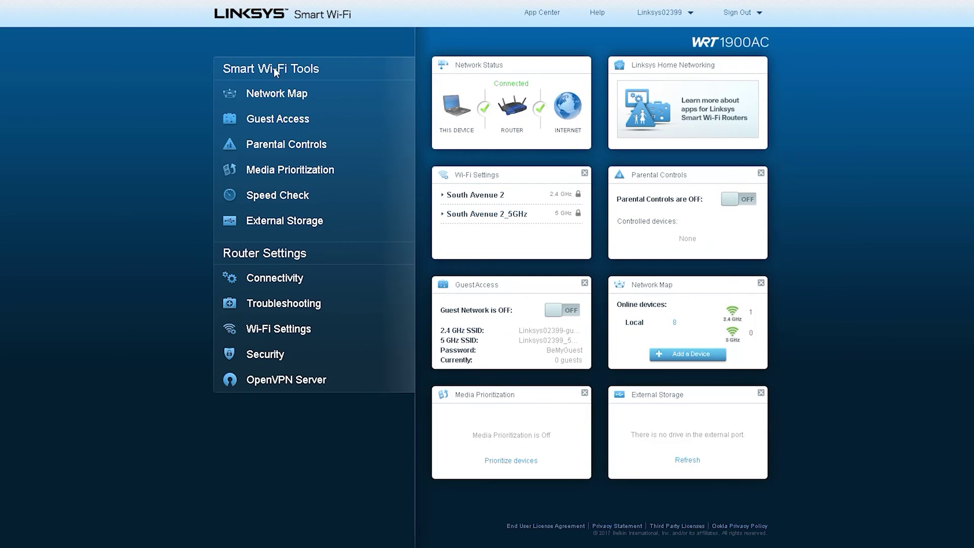
# - View the Network Map's Internet Usage report by Transmit (0.04Mbps total), then by Receive
pyautogui.click(280, 97)
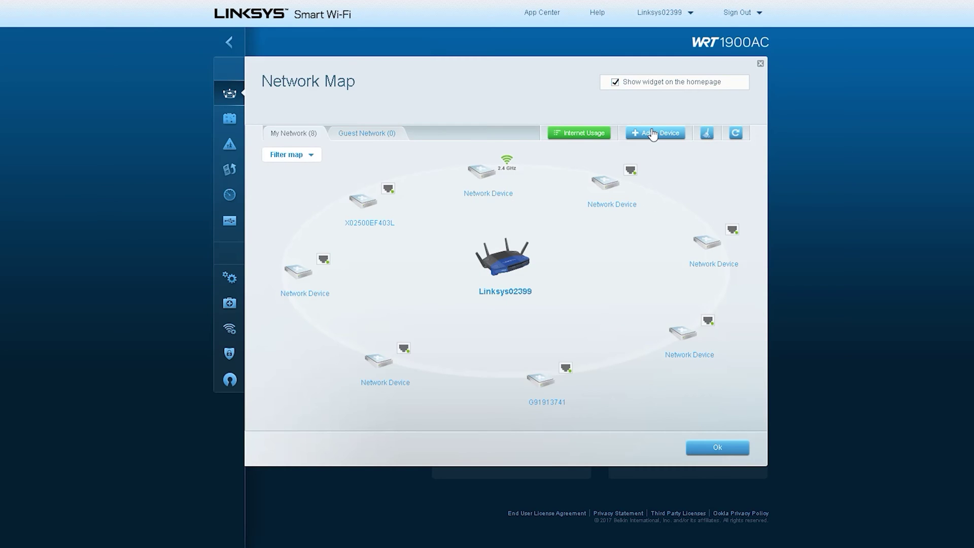
pyautogui.click(582, 132)
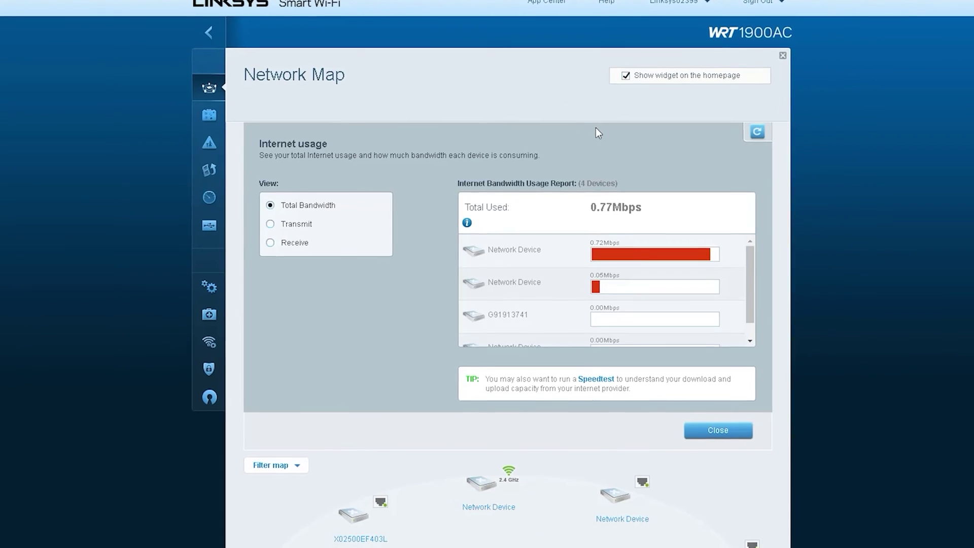
pyautogui.click(751, 257)
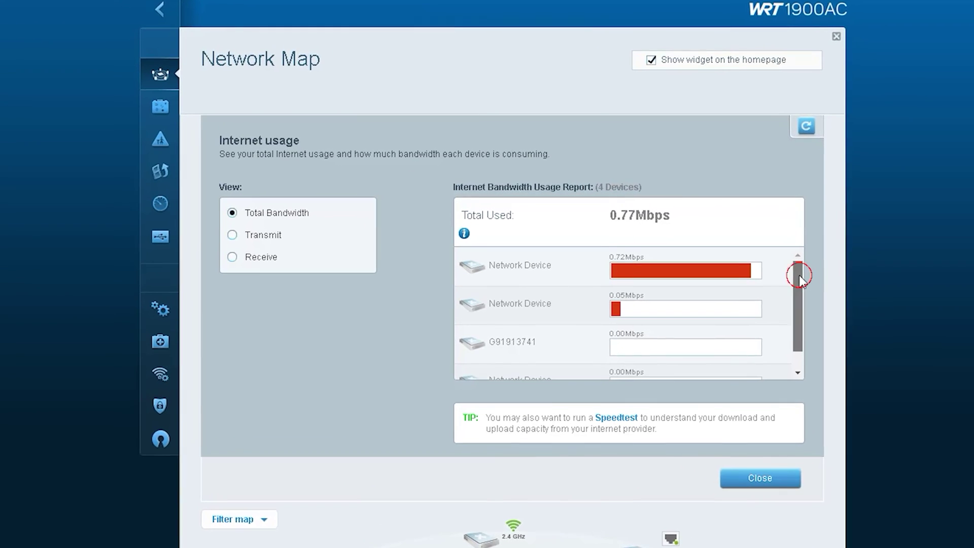
pyautogui.moveTo(798, 274); pyautogui.dragTo(801, 299)
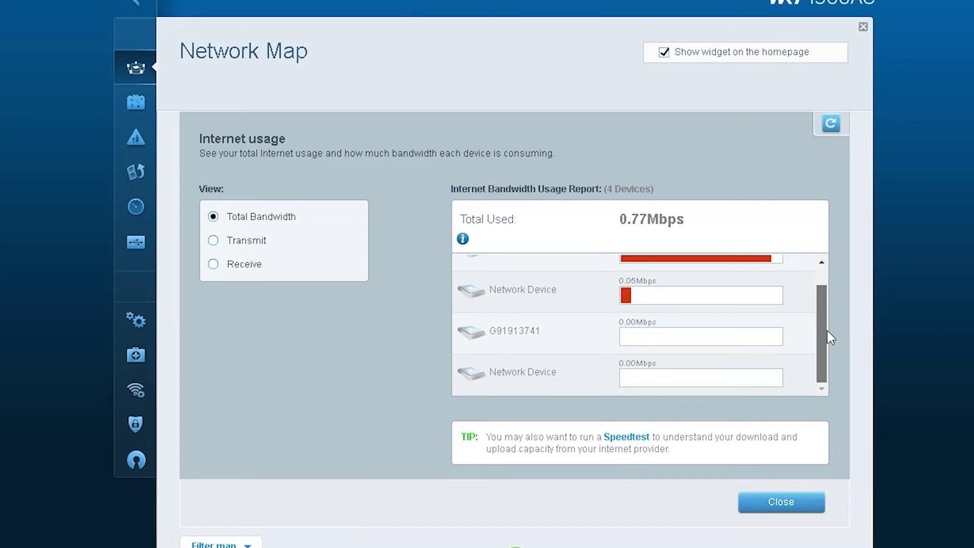
pyautogui.click(213, 242)
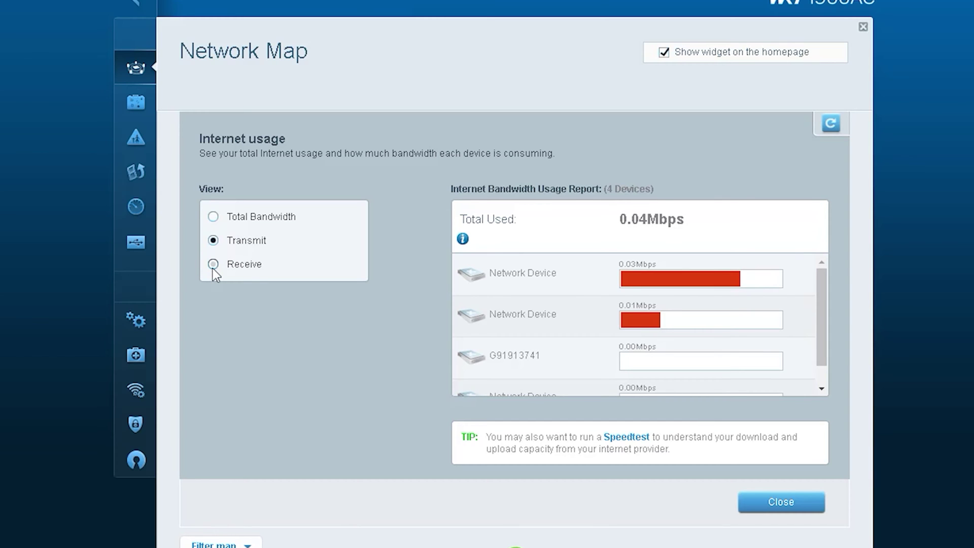
pyautogui.click(213, 265)
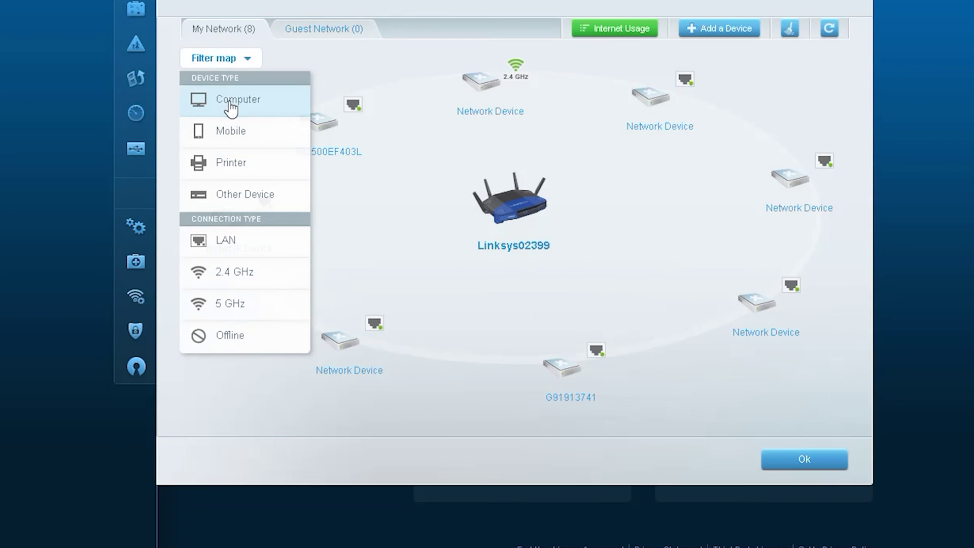
# - Hide and restore computers, mobile devices, LAN, 2.4 GHz and 5 GHz devices in the map filter
pyautogui.click(231, 105)
pyautogui.click(229, 104)
pyautogui.click(224, 130)
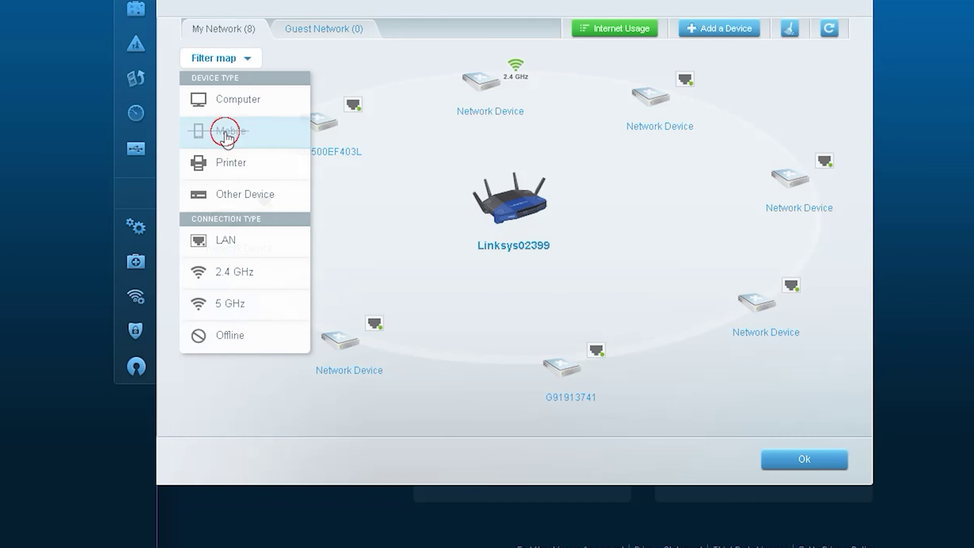
pyautogui.click(224, 130)
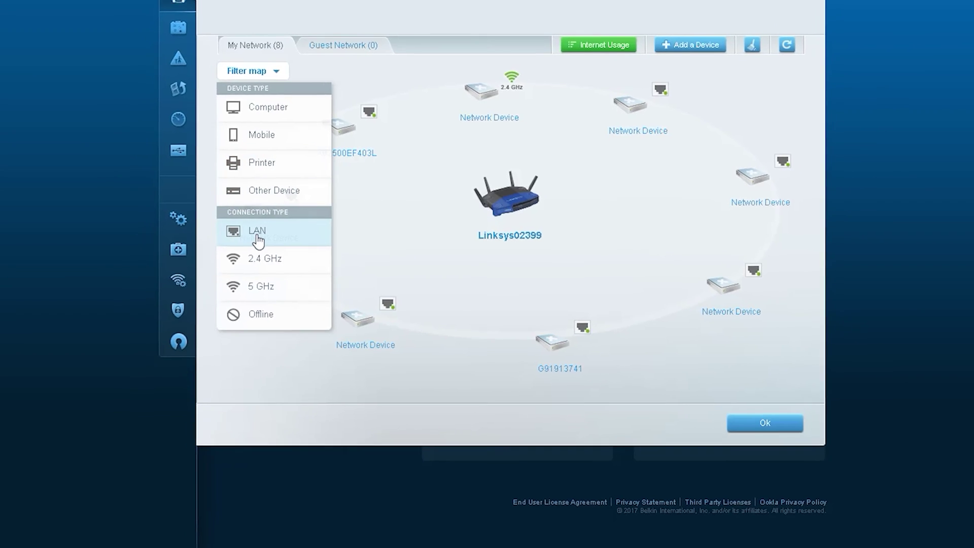
pyautogui.click(257, 239)
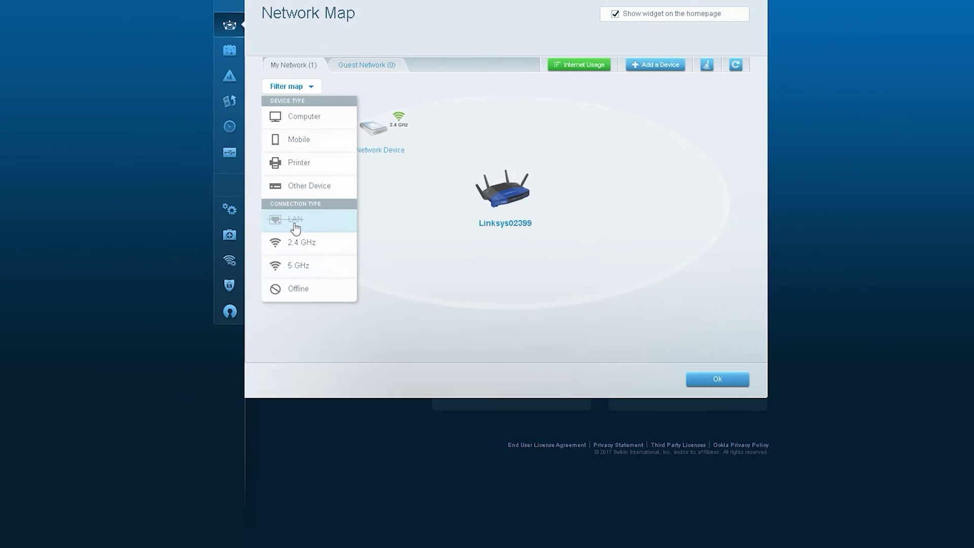
pyautogui.click(256, 232)
pyautogui.click(294, 243)
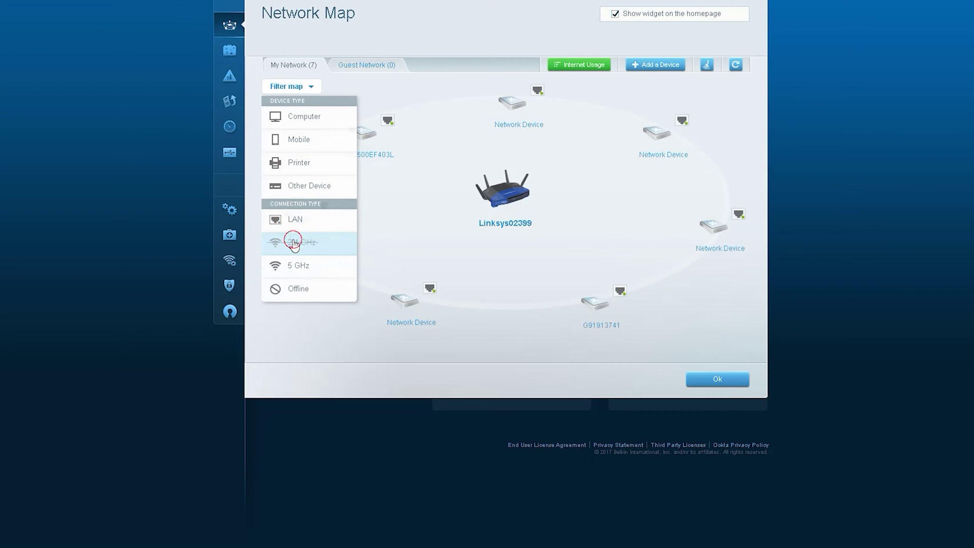
pyautogui.click(294, 243)
pyautogui.click(294, 266)
pyautogui.click(293, 267)
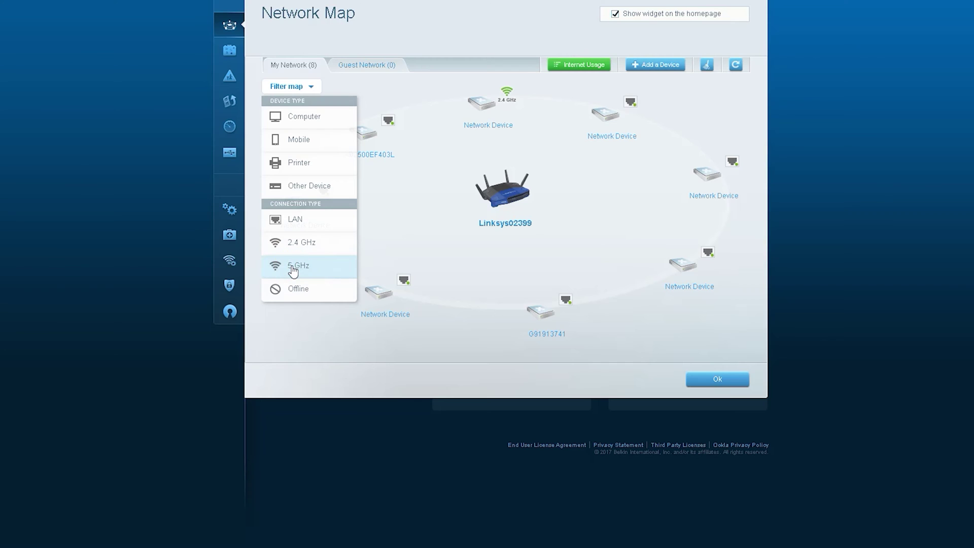
# - View the router's device details, then close them and the Network Map
pyautogui.click(511, 200)
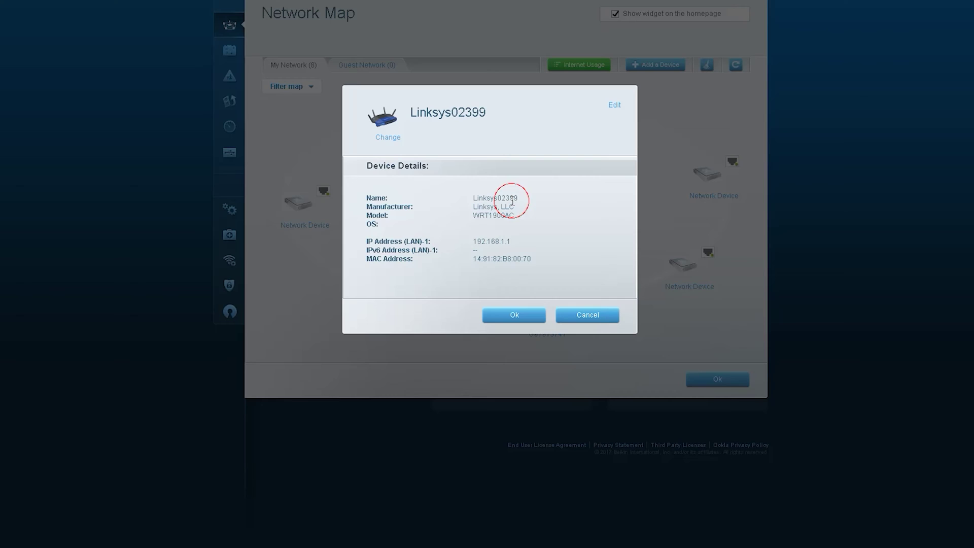
pyautogui.click(507, 315)
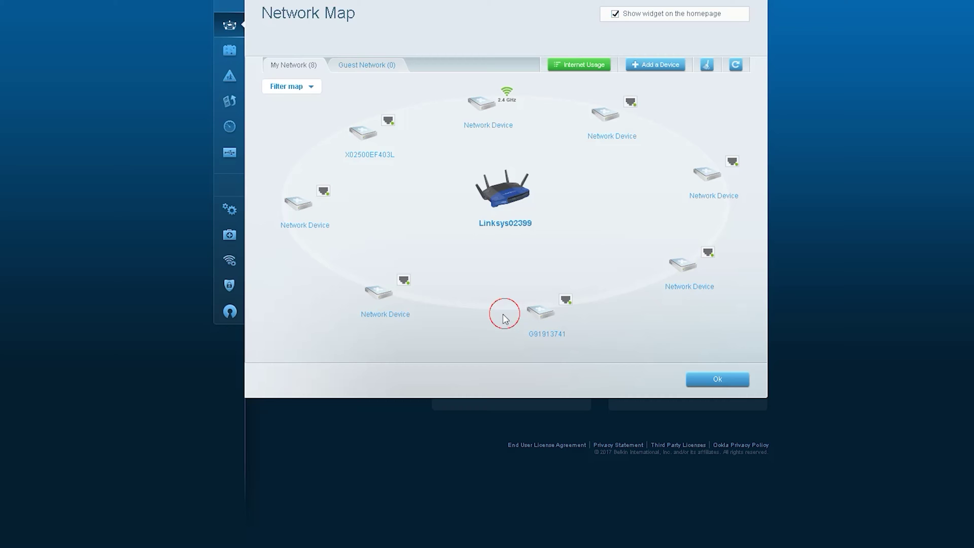
pyautogui.click(716, 381)
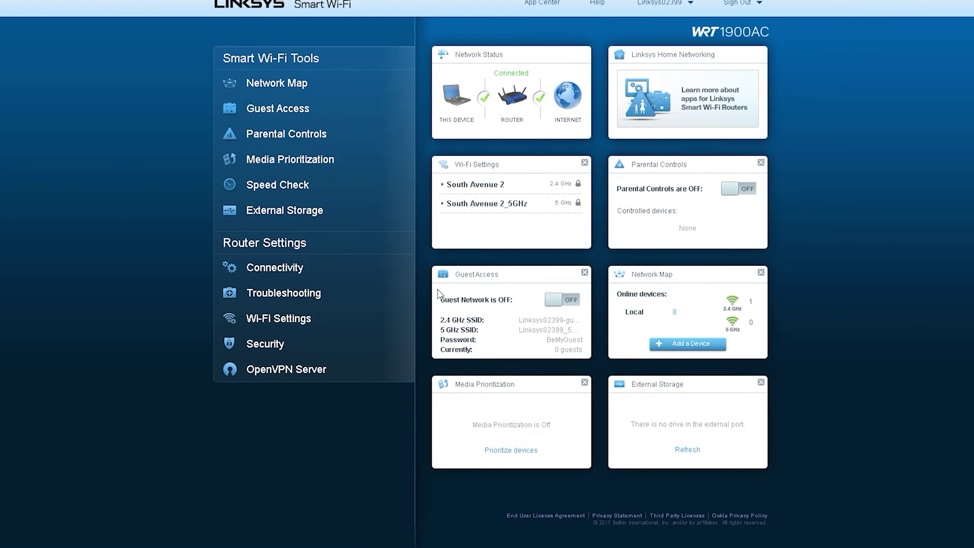
# - Review Guest Access, keeping total guests allowed at 5, and cancel without saving
pyautogui.click(272, 120)
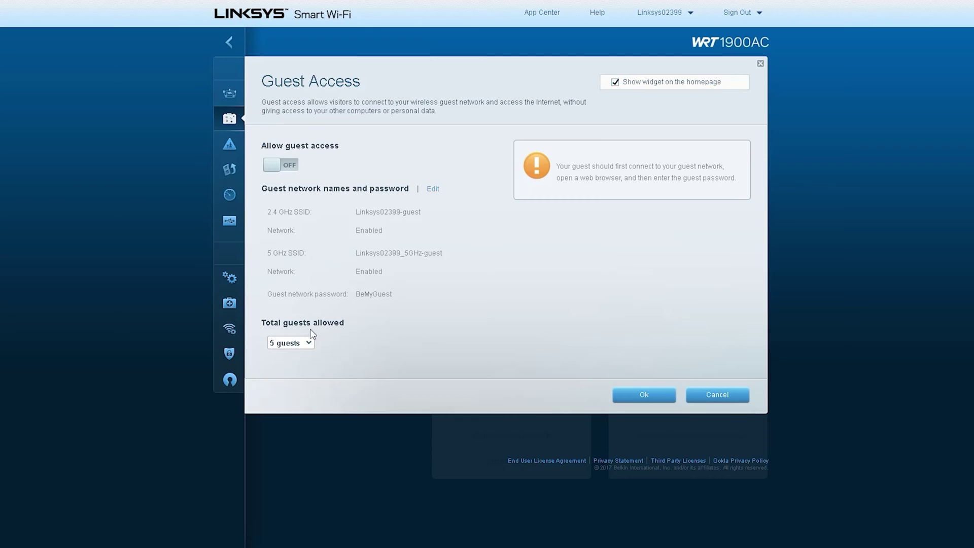
pyautogui.click(313, 339)
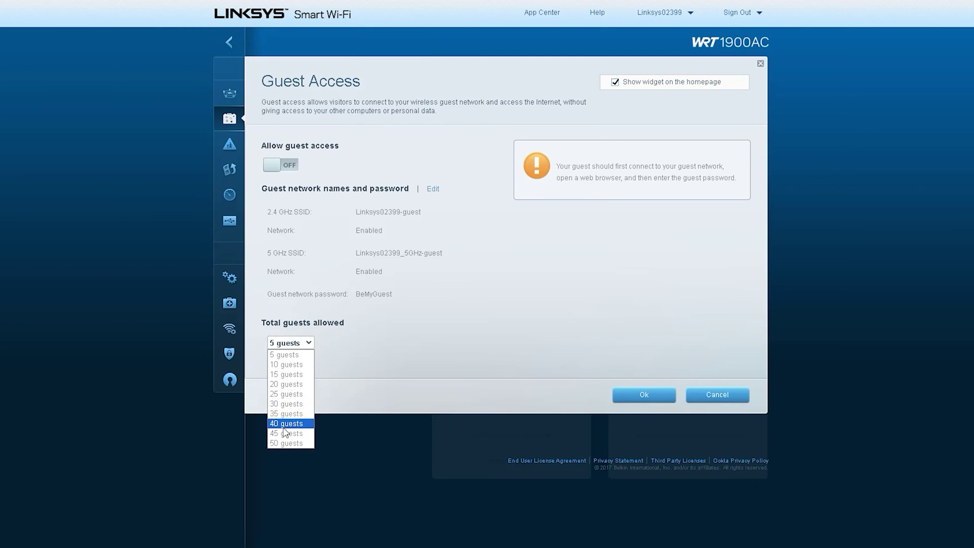
pyautogui.click(428, 150)
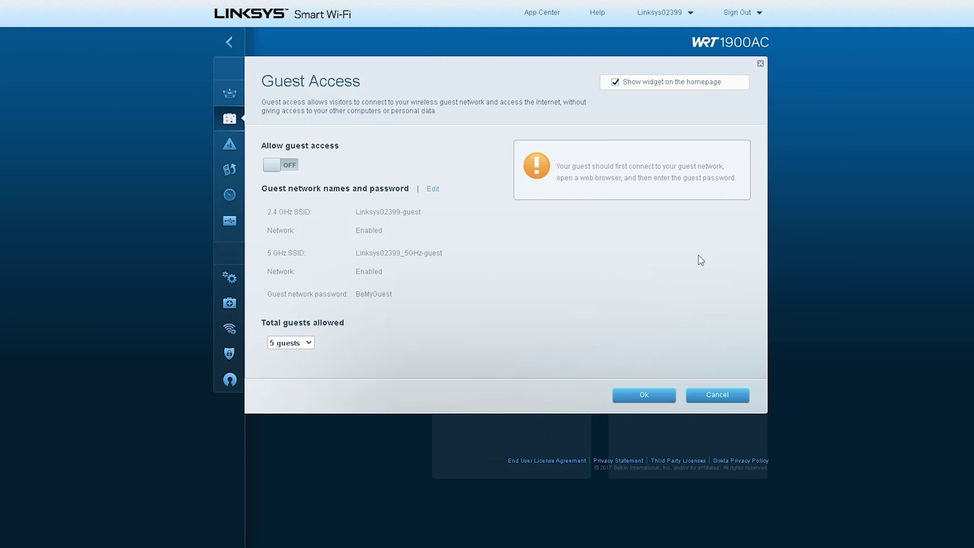
pyautogui.click(732, 398)
pyautogui.click(311, 140)
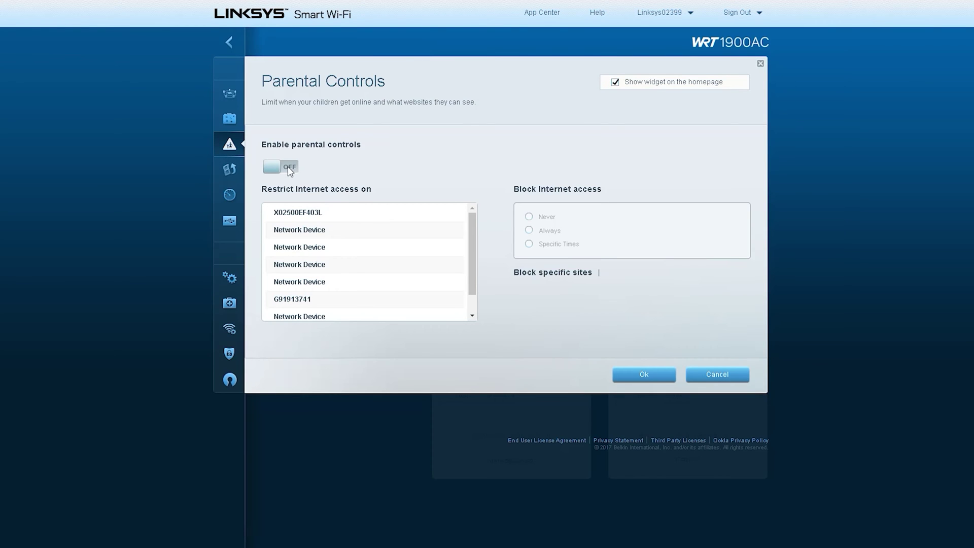
# - Enable parental controls for X02500EF403L and circle the Block Internet access and Specific Times options
pyautogui.moveTo(472, 235); pyautogui.dragTo(350, 162)
pyautogui.click(352, 220)
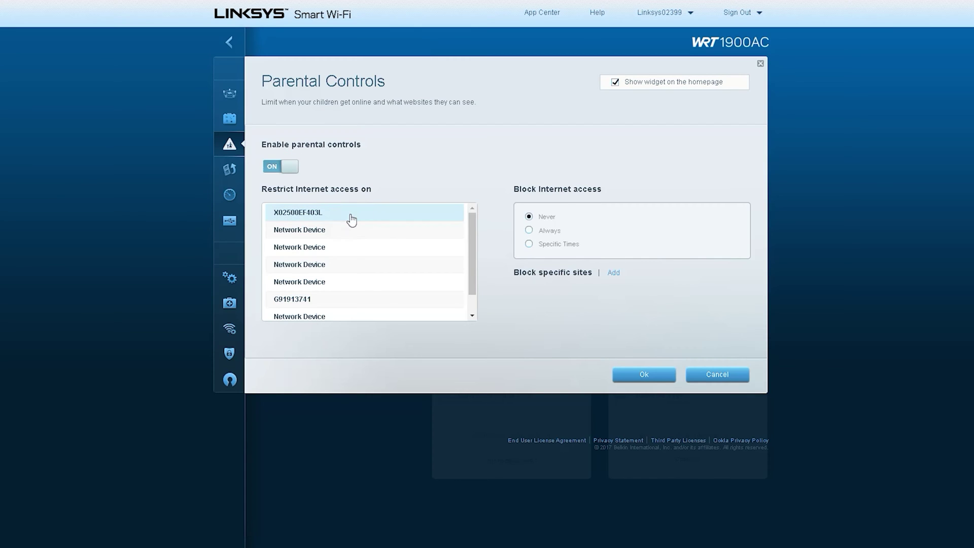
pyautogui.moveTo(320, 177)
pyautogui.mouseDown()
pyautogui.moveTo(251, 171)
pyautogui.moveTo(397, 214)
pyautogui.moveTo(492, 197)
pyautogui.moveTo(481, 247)
pyautogui.mouseUp()
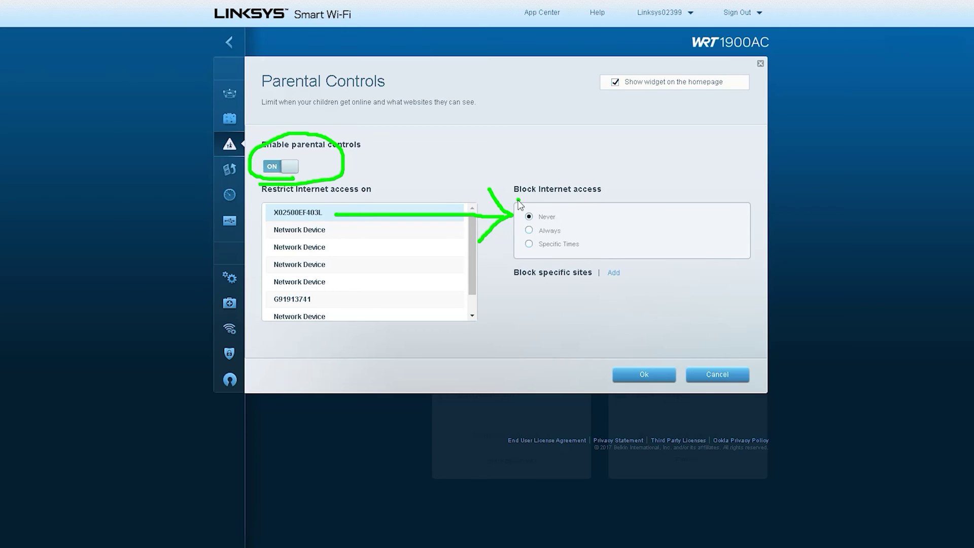
pyautogui.moveTo(518, 201)
pyautogui.mouseDown()
pyautogui.moveTo(527, 168)
pyautogui.moveTo(510, 211)
pyautogui.mouseUp()
pyautogui.moveTo(513, 251)
pyautogui.mouseDown()
pyautogui.moveTo(591, 246)
pyautogui.moveTo(531, 252)
pyautogui.mouseUp()
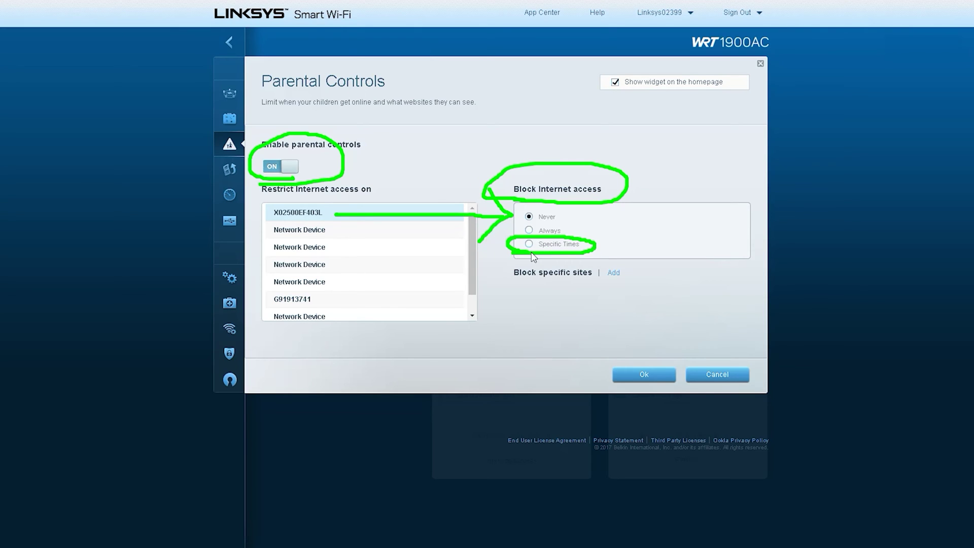
# - Mark the Block specific sites section, start adding a site, then cancel Parental Controls
pyautogui.moveTo(574, 287); pyautogui.dragTo(530, 259)
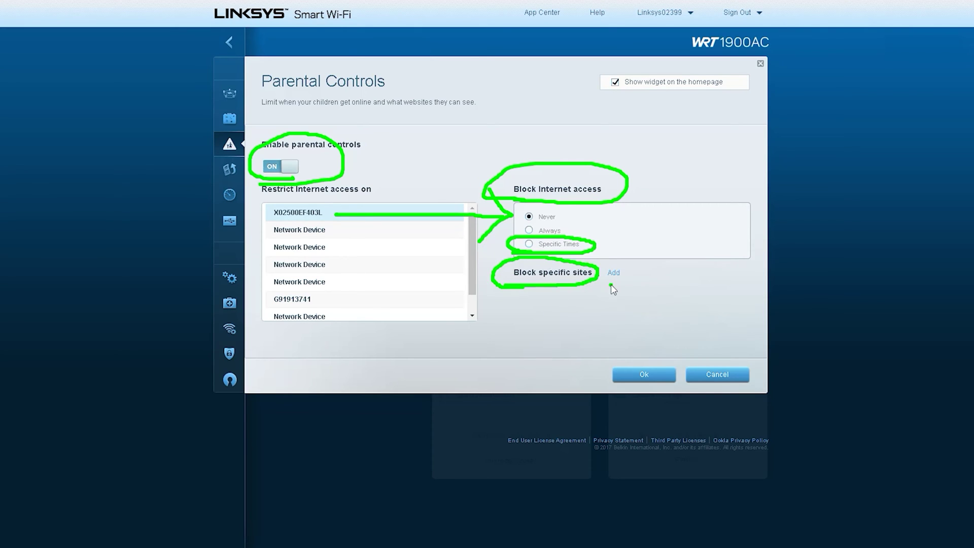
pyautogui.moveTo(610, 284)
pyautogui.mouseDown()
pyautogui.moveTo(601, 264)
pyautogui.moveTo(606, 280)
pyautogui.mouseUp()
pyautogui.moveTo(614, 203); pyautogui.dragTo(624, 258)
pyautogui.moveTo(624, 259); pyautogui.dragTo(635, 223)
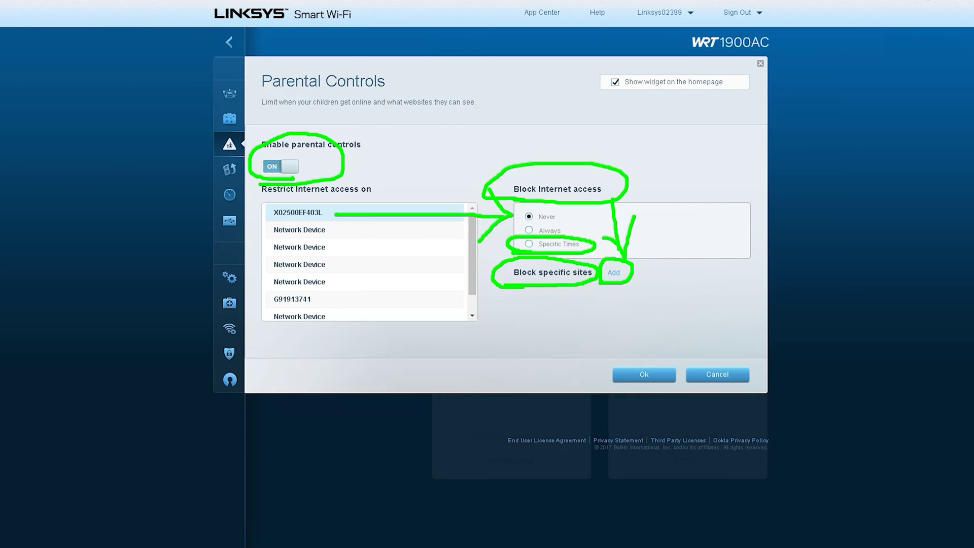
pyautogui.click(613, 273)
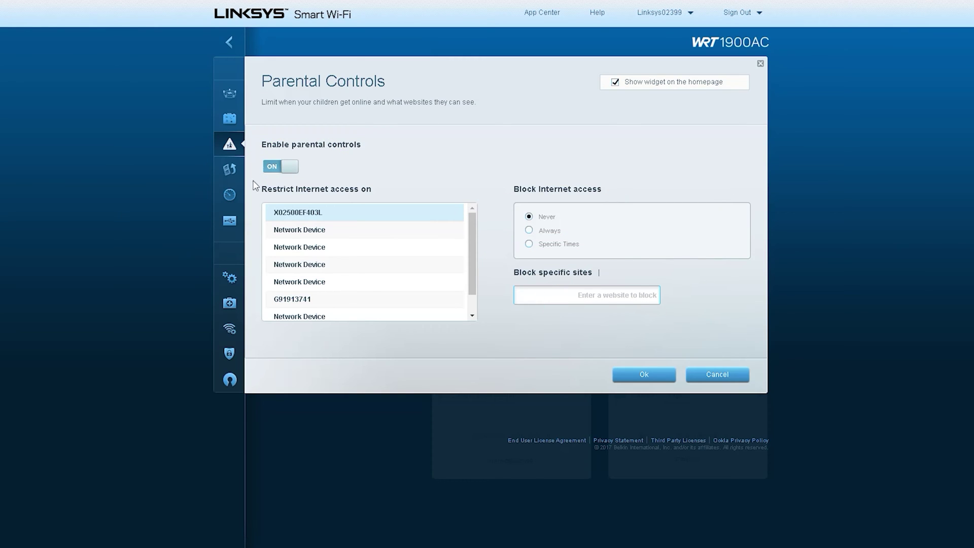
pyautogui.click(717, 375)
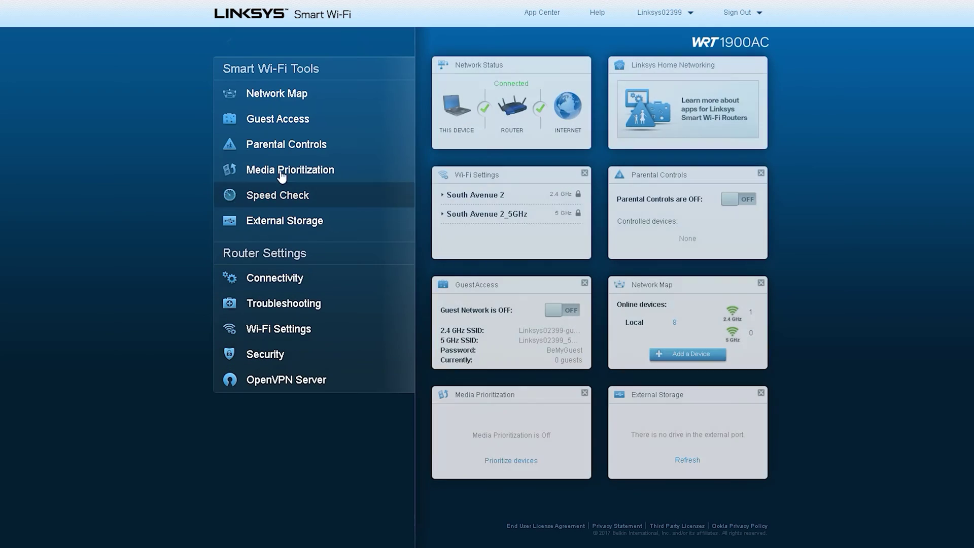
# - Turn Media Prioritization on, browse its application and online game lists, then switch it back off
pyautogui.click(296, 173)
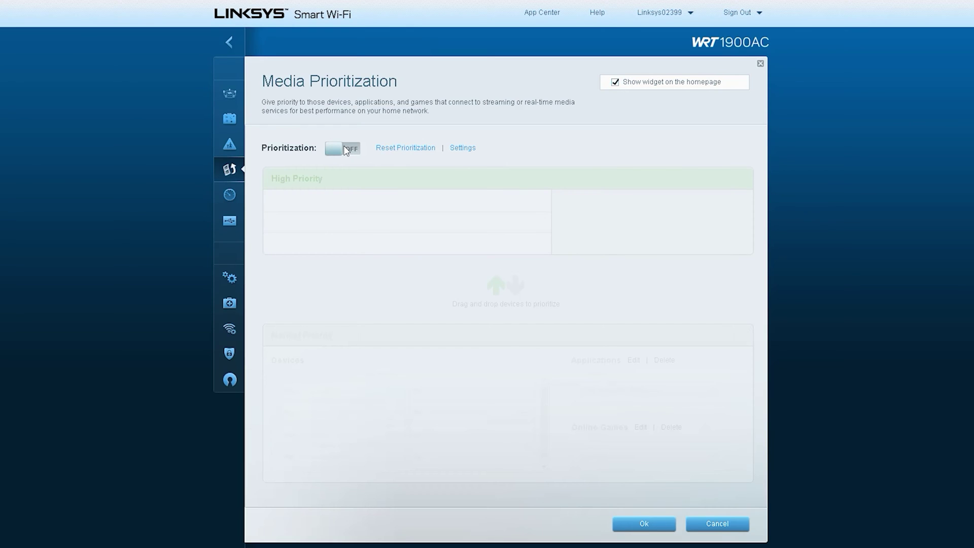
pyautogui.click(348, 148)
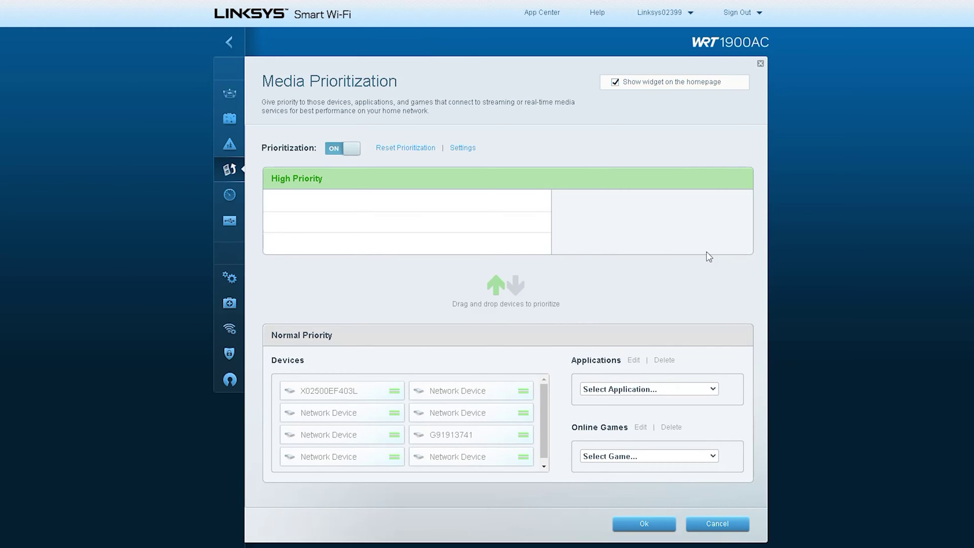
pyautogui.scroll(-1, 708, 256)
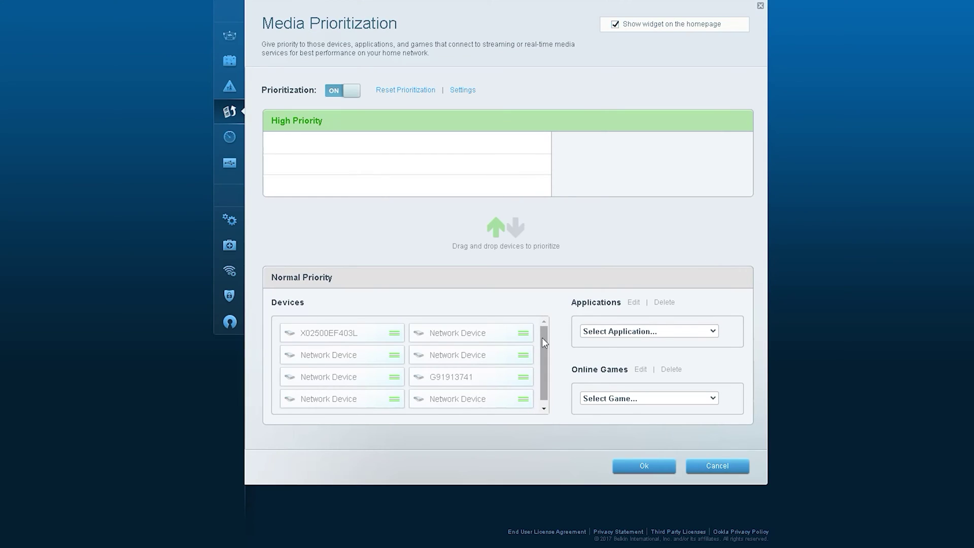
pyautogui.moveTo(542, 336); pyautogui.dragTo(550, 381)
pyautogui.scroll(1, 712, 262)
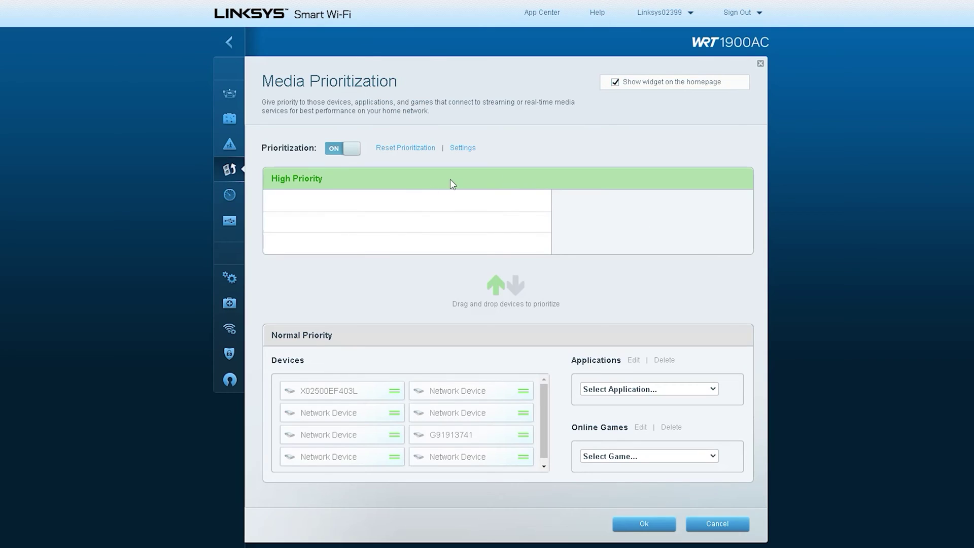
pyautogui.click(709, 390)
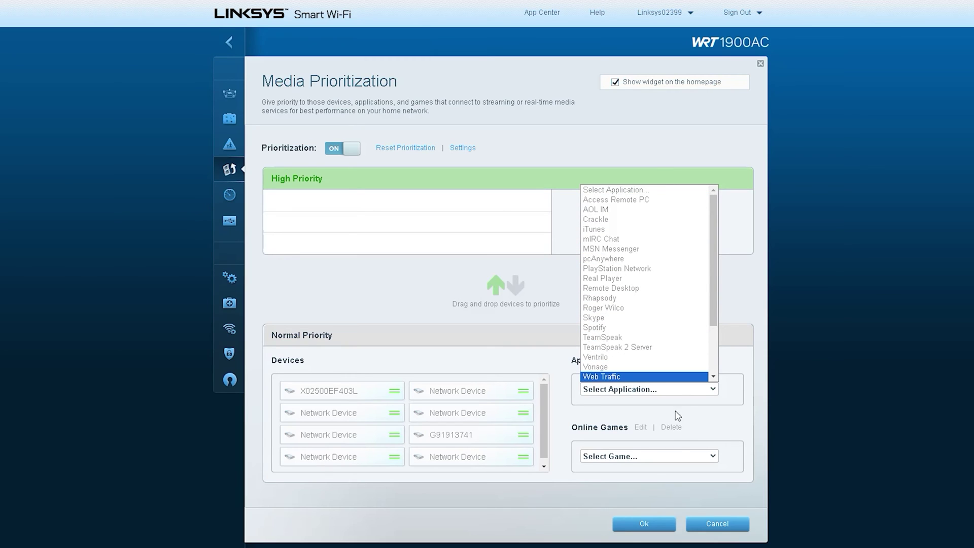
pyautogui.click(655, 459)
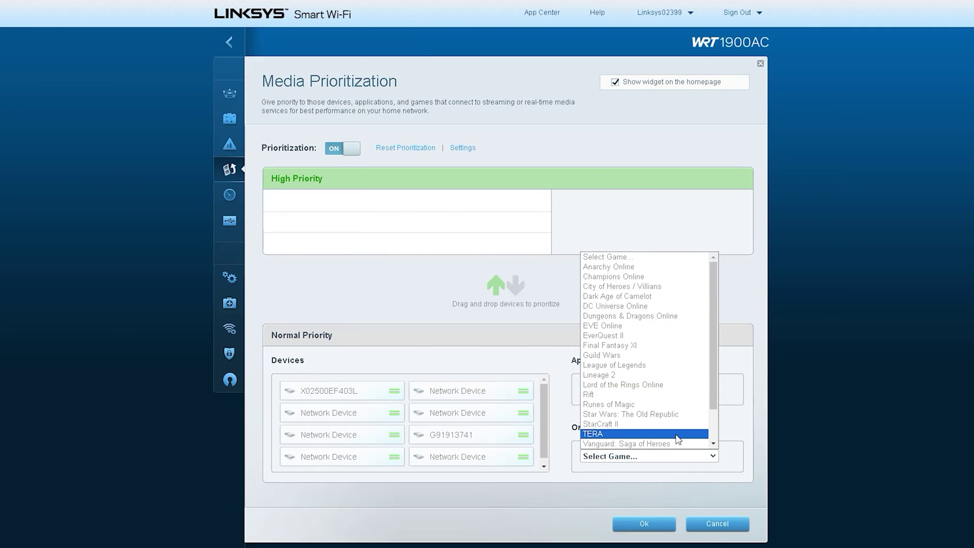
pyautogui.click(343, 149)
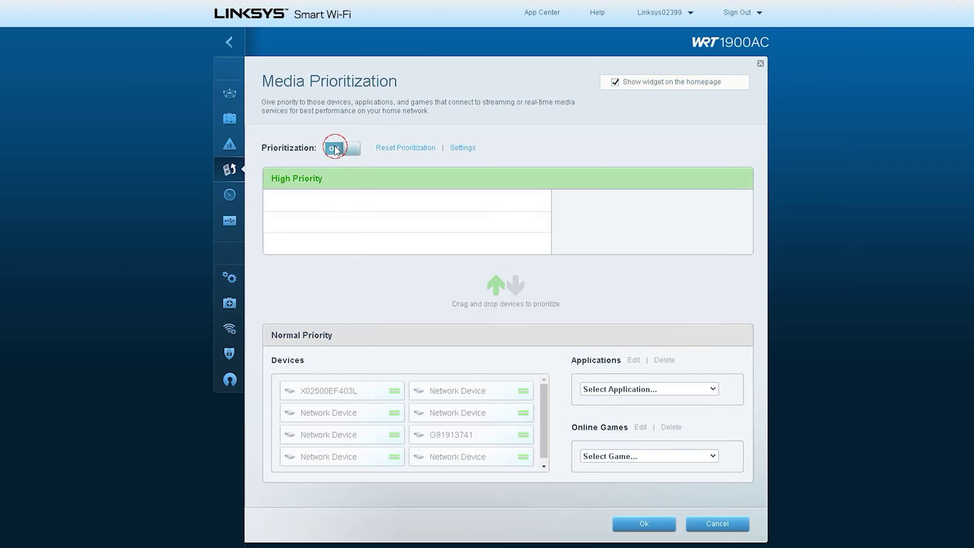
# - Discard Media Prioritization changes, then view and close the Speed Check panel recommending Ookla Speedtest
pyautogui.click(728, 525)
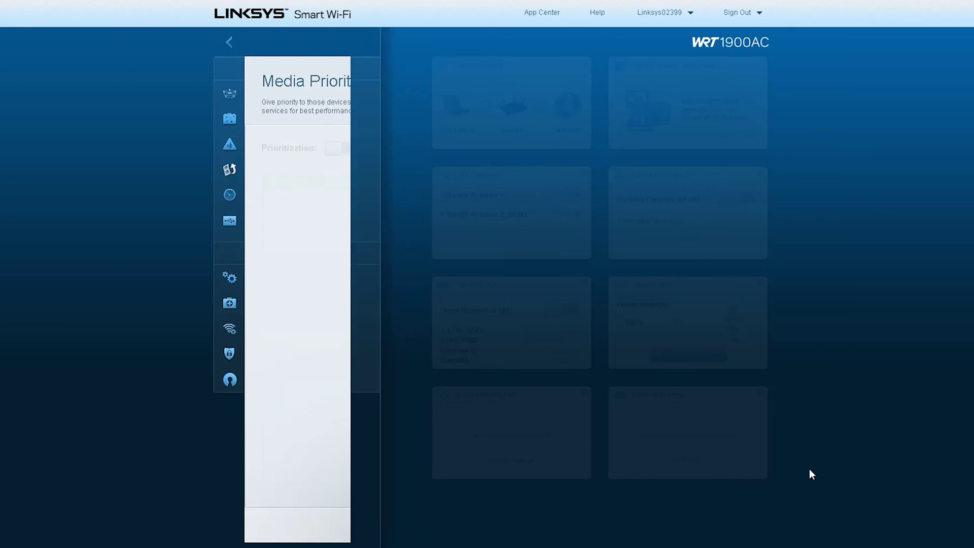
pyautogui.click(301, 200)
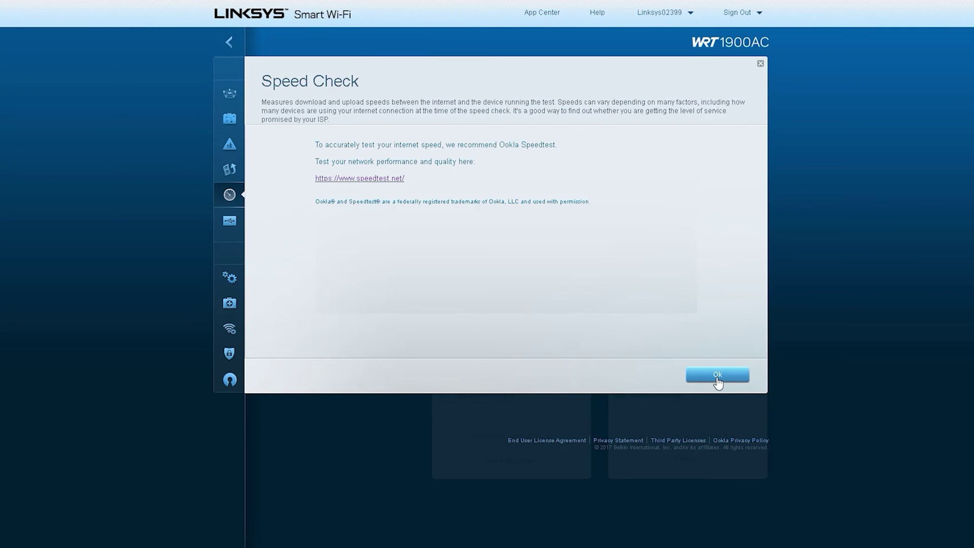
pyautogui.click(717, 376)
pyautogui.click(717, 377)
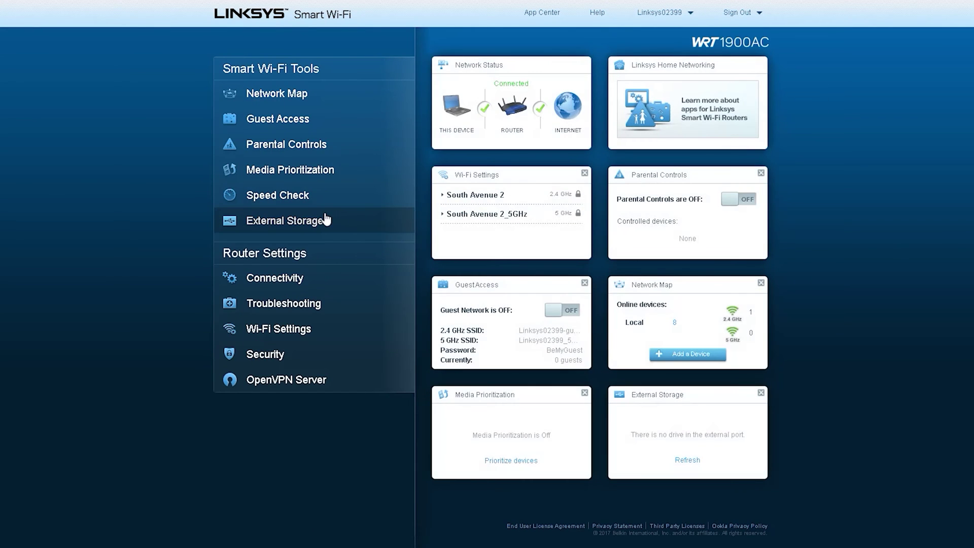
pyautogui.click(307, 220)
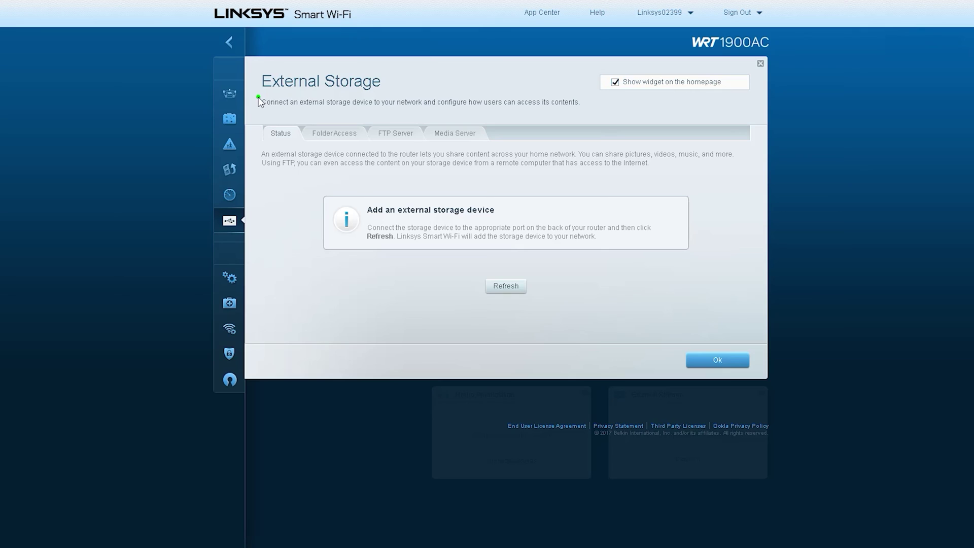
# - Rescan External Storage, confirm no drive is attached, and return to the dashboard
pyautogui.moveTo(259, 101)
pyautogui.mouseDown()
pyautogui.moveTo(380, 62)
pyautogui.moveTo(262, 91)
pyautogui.mouseUp()
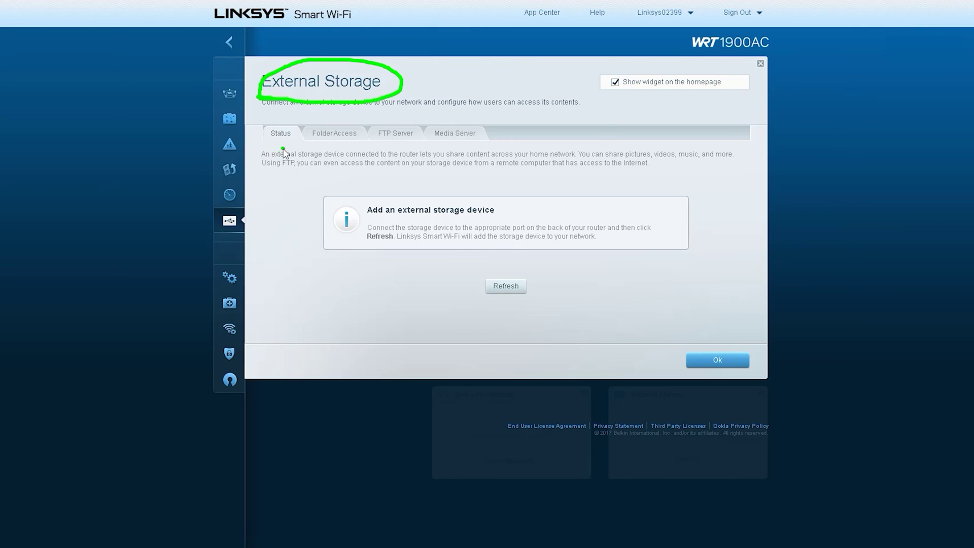
pyautogui.moveTo(283, 149)
pyautogui.mouseDown()
pyautogui.moveTo(491, 267)
pyautogui.moveTo(413, 277)
pyautogui.mouseUp()
pyautogui.click(415, 264)
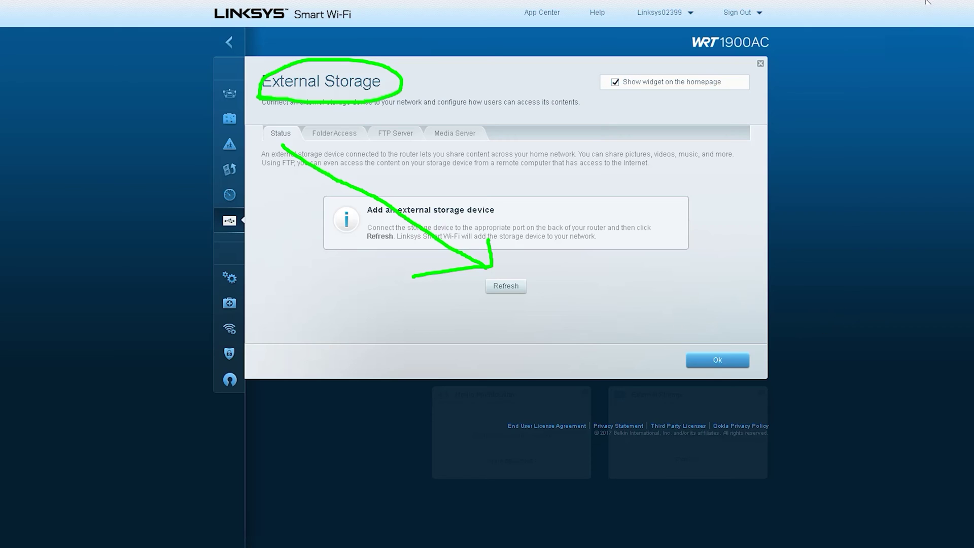
pyautogui.press('Escape')
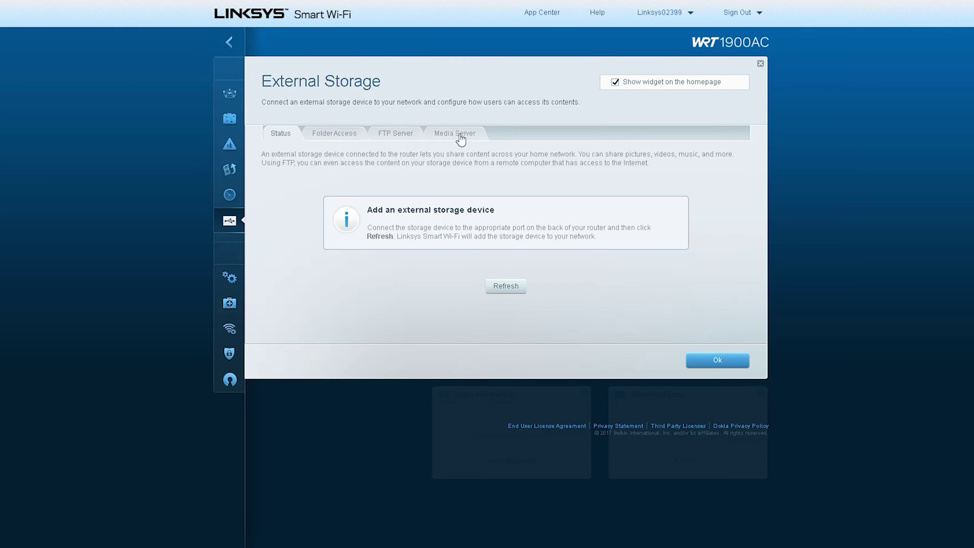
pyautogui.click(504, 286)
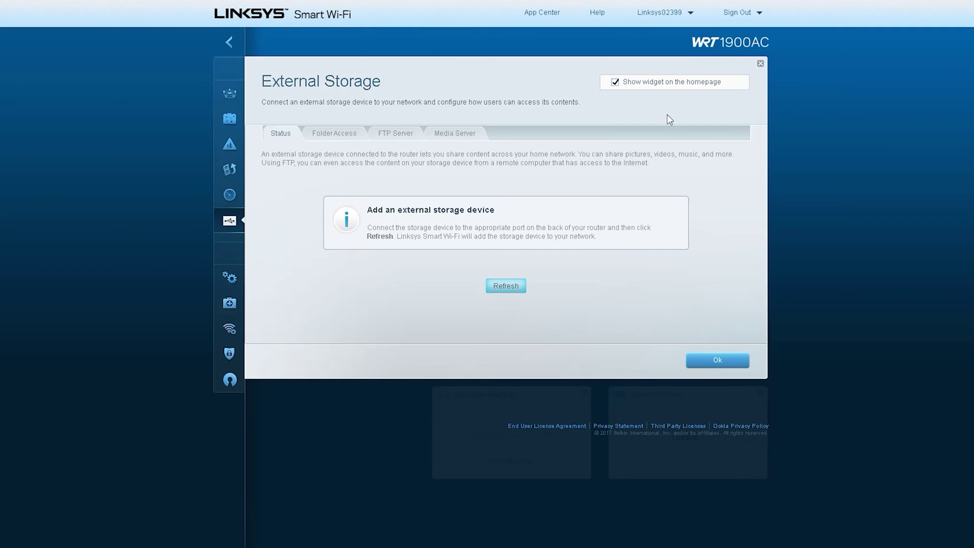
pyautogui.click(761, 64)
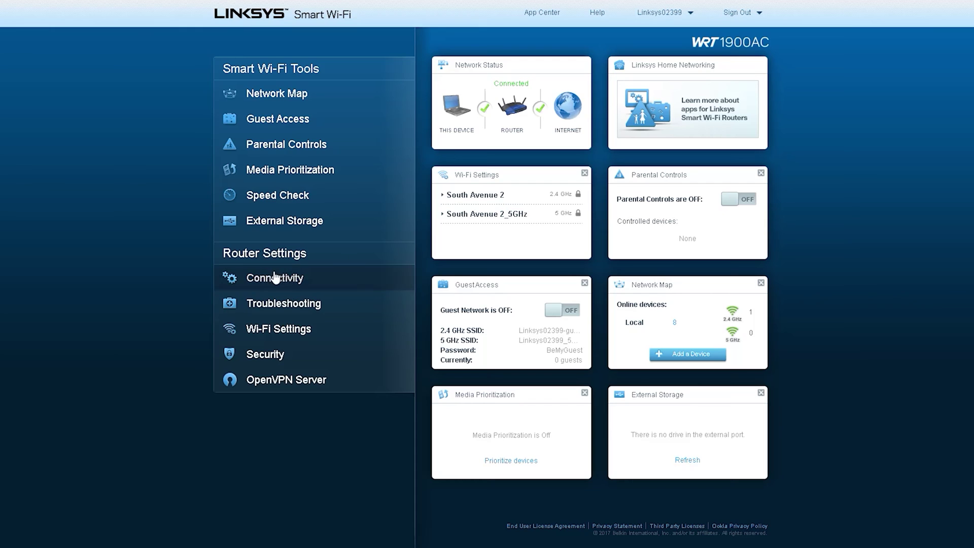
# - Review Connectivity's Basic settings, showing firmware 2.0.8.187766 and time zone GMT+06:00 Bangladesh
pyautogui.click(274, 278)
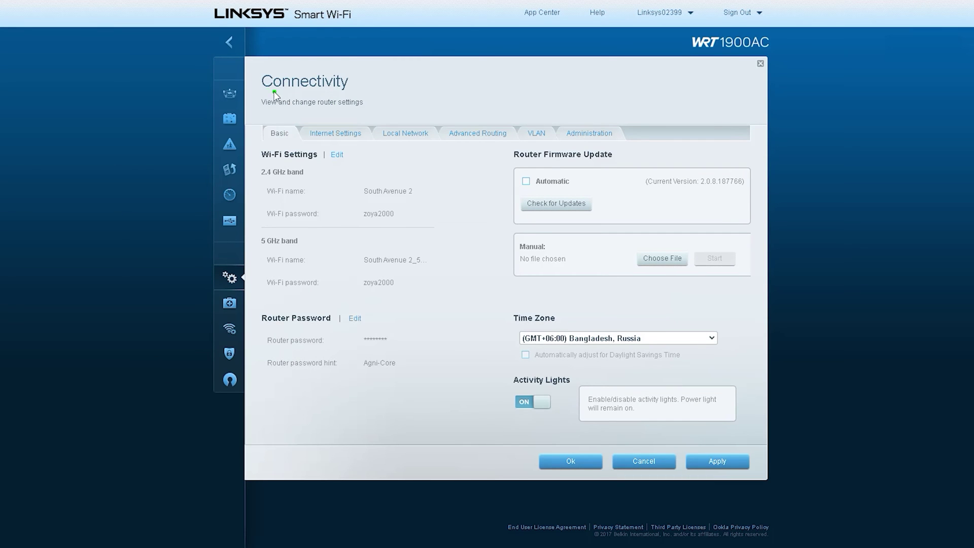
pyautogui.moveTo(274, 92)
pyautogui.mouseDown()
pyautogui.moveTo(288, 59)
pyautogui.moveTo(309, 105)
pyautogui.mouseUp()
pyautogui.moveTo(252, 164); pyautogui.dragTo(332, 164)
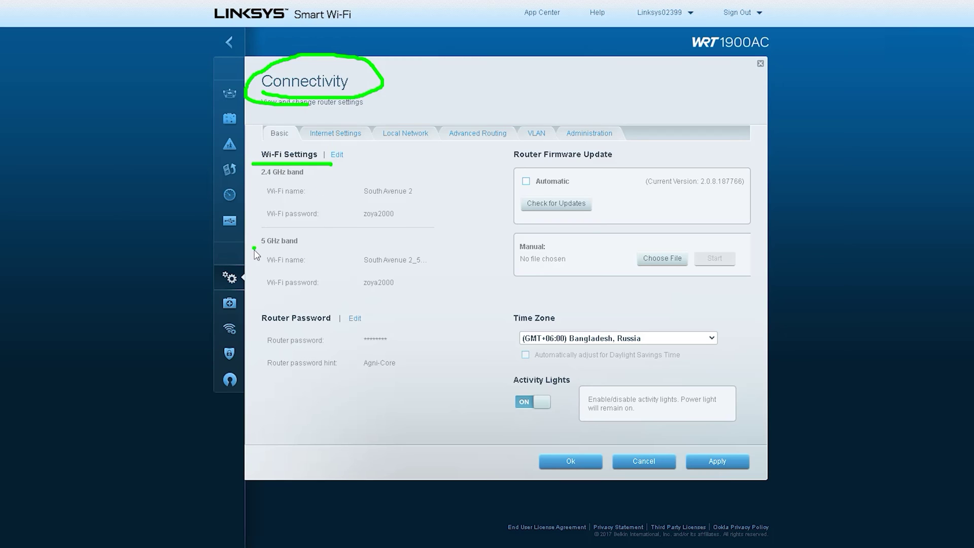
pyautogui.moveTo(254, 249); pyautogui.dragTo(335, 249)
pyautogui.moveTo(256, 329)
pyautogui.mouseDown()
pyautogui.moveTo(388, 315)
pyautogui.moveTo(259, 332)
pyautogui.moveTo(286, 334)
pyautogui.mouseUp()
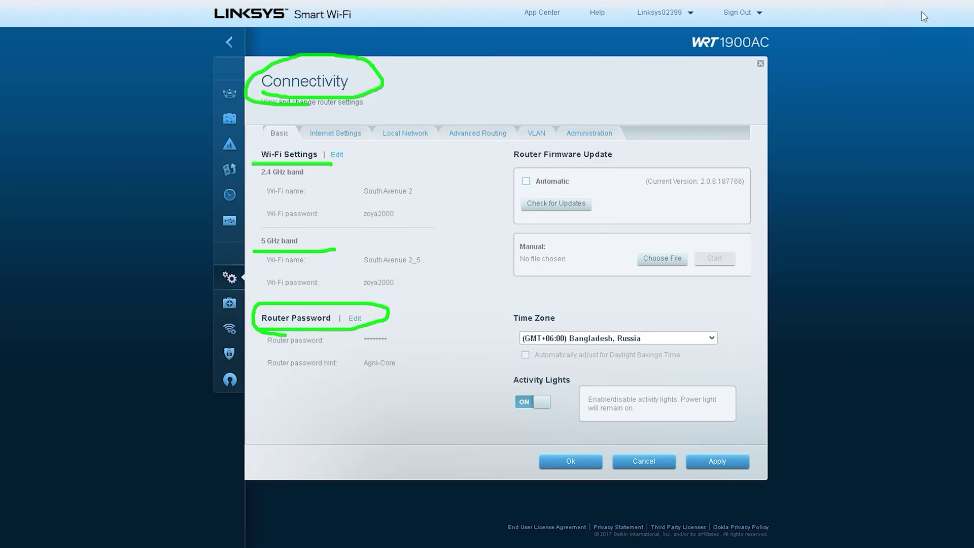
pyautogui.moveTo(530, 161)
pyautogui.mouseDown()
pyautogui.moveTo(641, 150)
pyautogui.moveTo(507, 161)
pyautogui.mouseUp()
pyautogui.moveTo(528, 216)
pyautogui.mouseDown()
pyautogui.moveTo(617, 211)
pyautogui.moveTo(507, 205)
pyautogui.moveTo(535, 213)
pyautogui.mouseUp()
pyautogui.moveTo(580, 286); pyautogui.dragTo(512, 272)
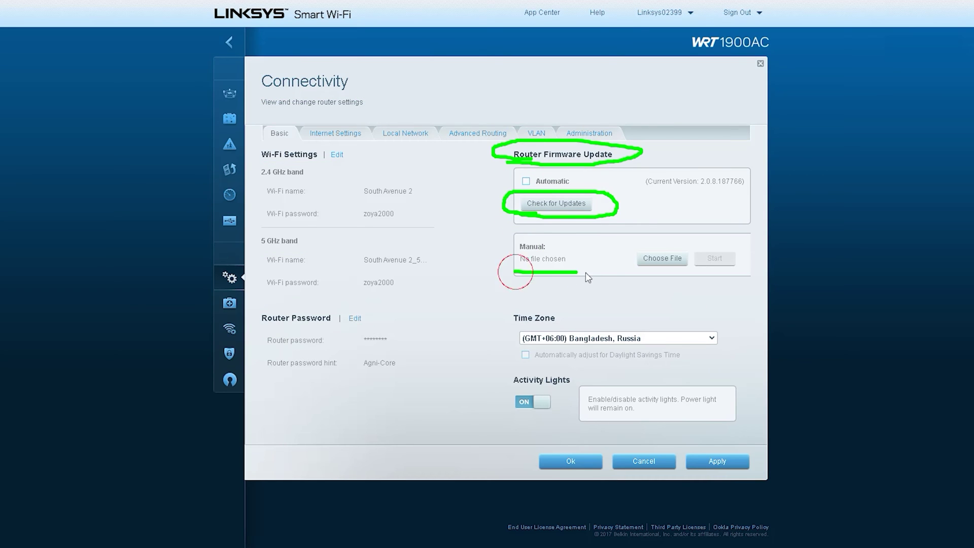
pyautogui.moveTo(588, 244)
pyautogui.mouseDown()
pyautogui.moveTo(629, 258)
pyautogui.moveTo(590, 284)
pyautogui.mouseUp()
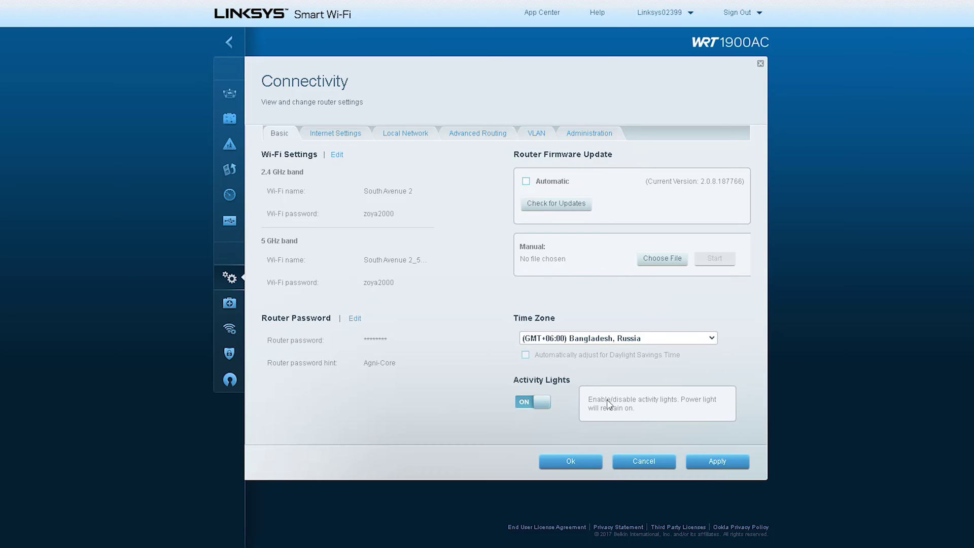
# - Make the Static IP internet connection editable and list the available connection types
pyautogui.click(334, 134)
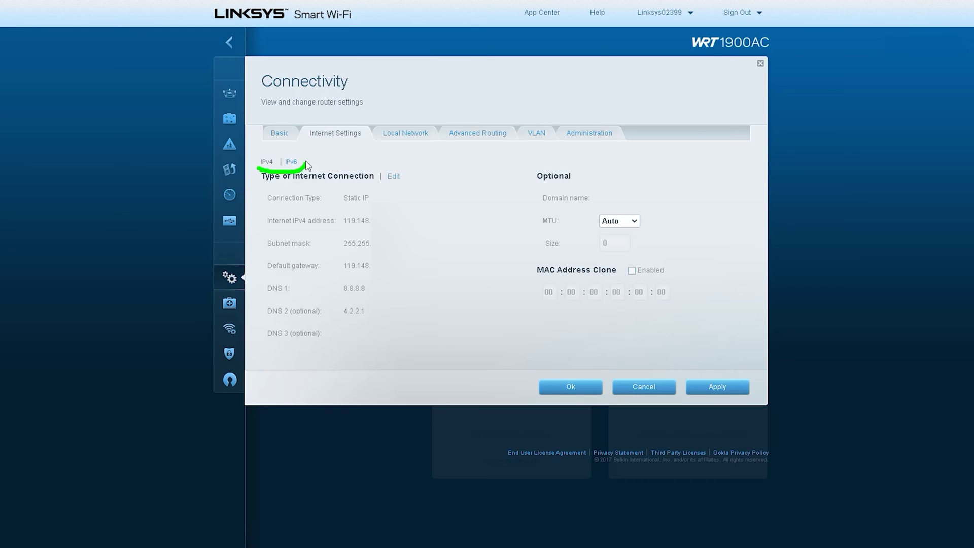
pyautogui.moveTo(307, 161)
pyautogui.mouseDown()
pyautogui.moveTo(428, 162)
pyautogui.moveTo(379, 197)
pyautogui.moveTo(415, 193)
pyautogui.mouseUp()
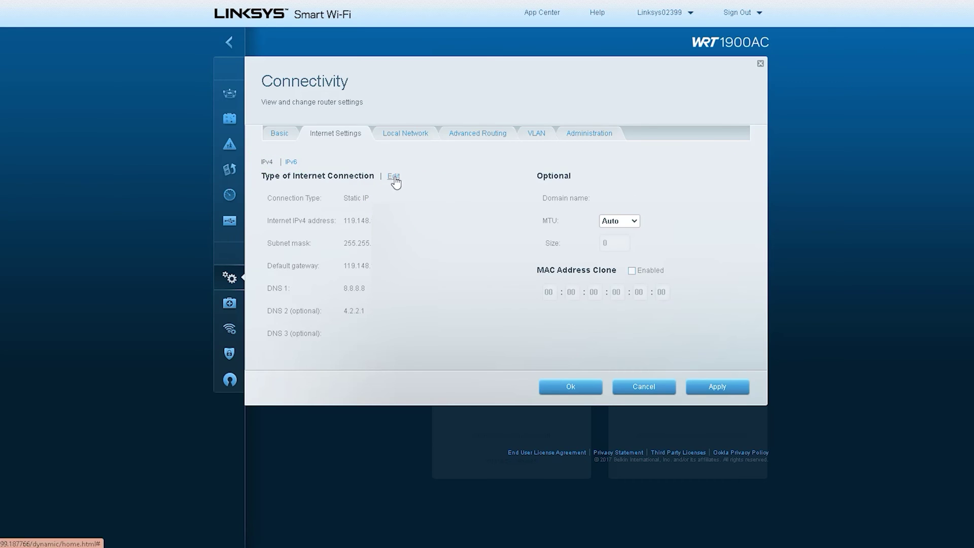
pyautogui.click(393, 176)
pyautogui.click(468, 197)
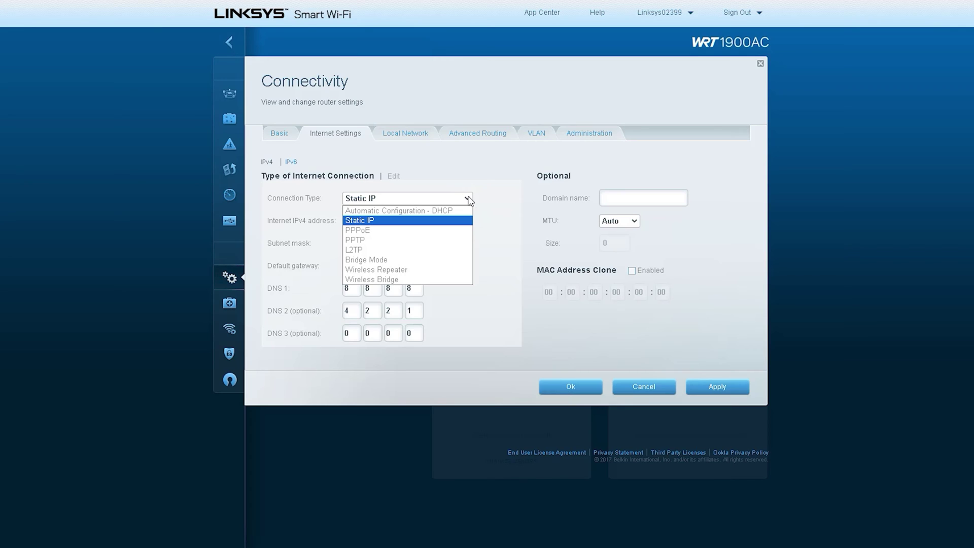
# - Try the PPPoE, PPTP, L2TP and Bridge Mode connection types in turn
pyautogui.click(452, 231)
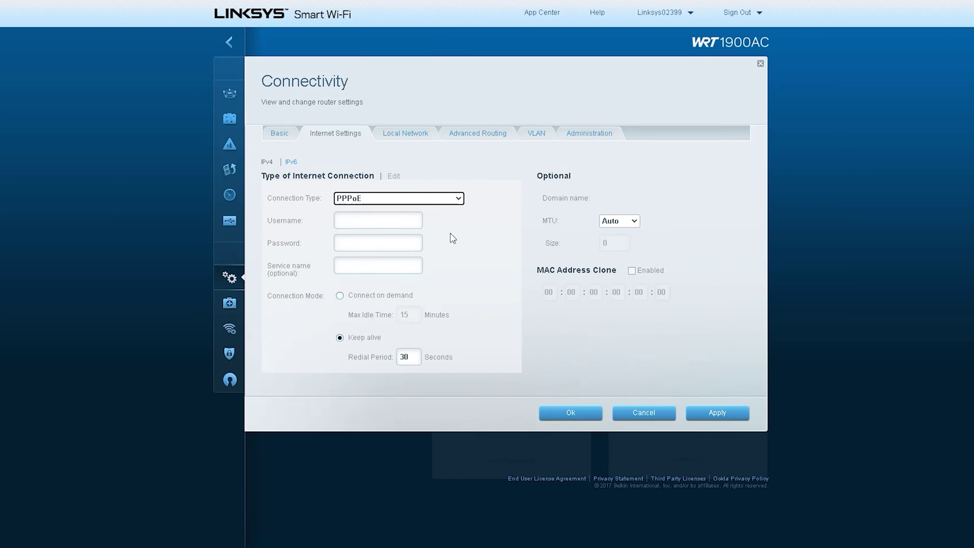
pyautogui.moveTo(269, 232)
pyautogui.mouseDown()
pyautogui.moveTo(307, 213)
pyautogui.moveTo(256, 231)
pyautogui.moveTo(281, 231)
pyautogui.moveTo(256, 243)
pyautogui.mouseUp()
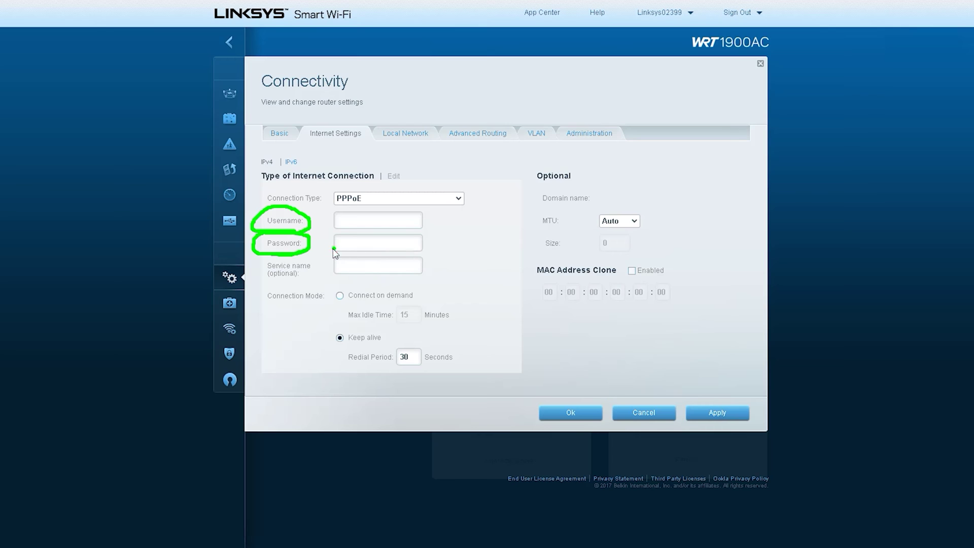
pyautogui.moveTo(332, 249)
pyautogui.mouseDown()
pyautogui.moveTo(405, 249)
pyautogui.moveTo(448, 225)
pyautogui.mouseUp()
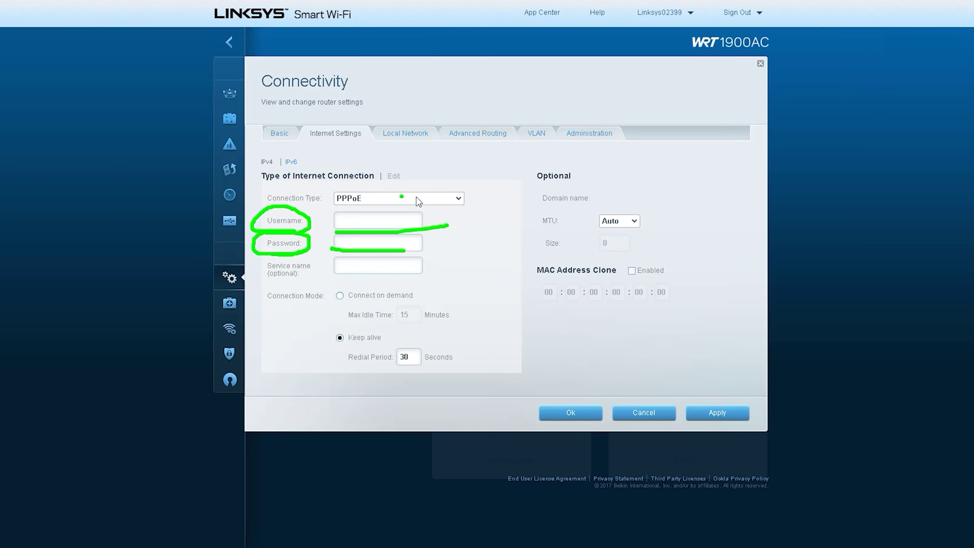
pyautogui.press('Escape')
pyautogui.click(457, 198)
pyautogui.click(439, 236)
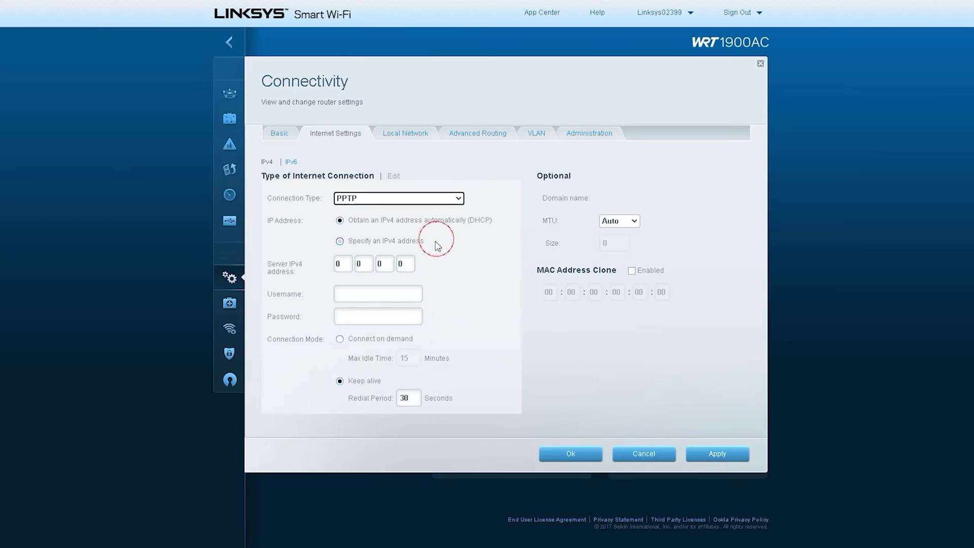
pyautogui.click(457, 198)
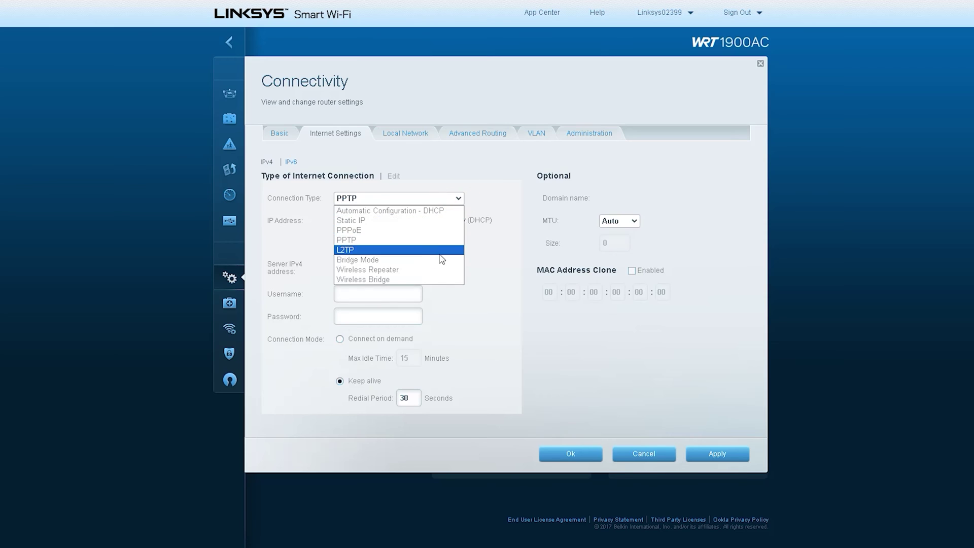
pyautogui.click(441, 248)
pyautogui.click(457, 198)
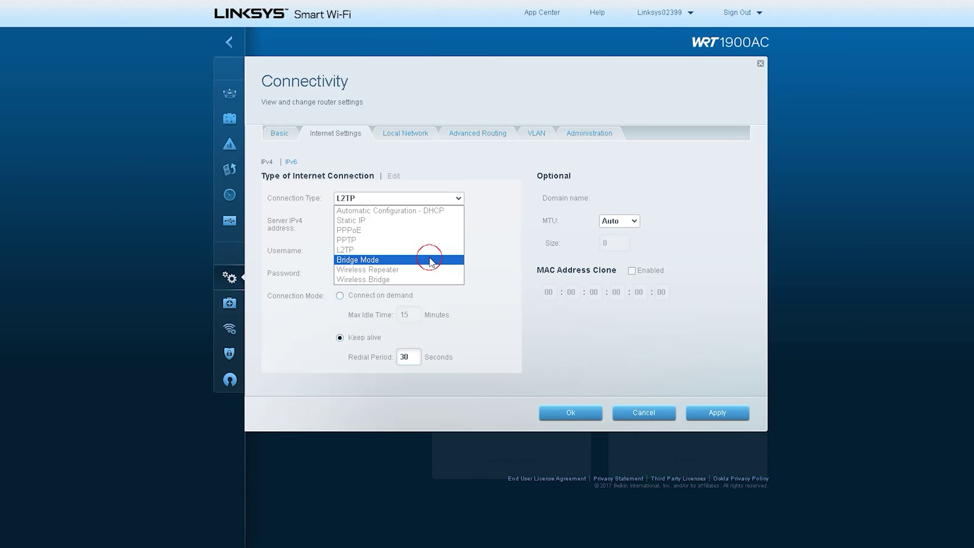
pyautogui.click(430, 257)
# - Try Wireless Repeater and Wireless Bridge, then cancel the changes and reopen Connectivity
pyautogui.click(446, 199)
pyautogui.click(421, 267)
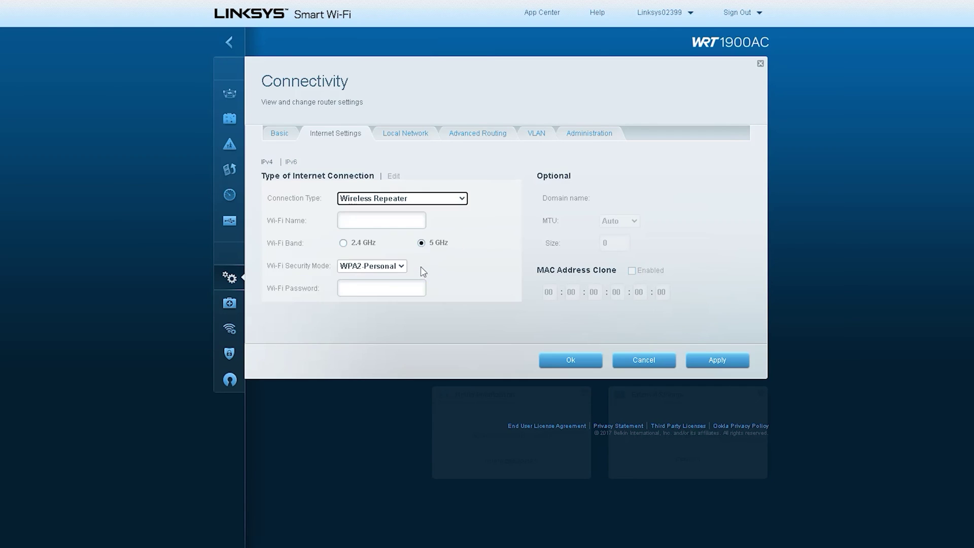
pyautogui.click(459, 198)
pyautogui.click(441, 278)
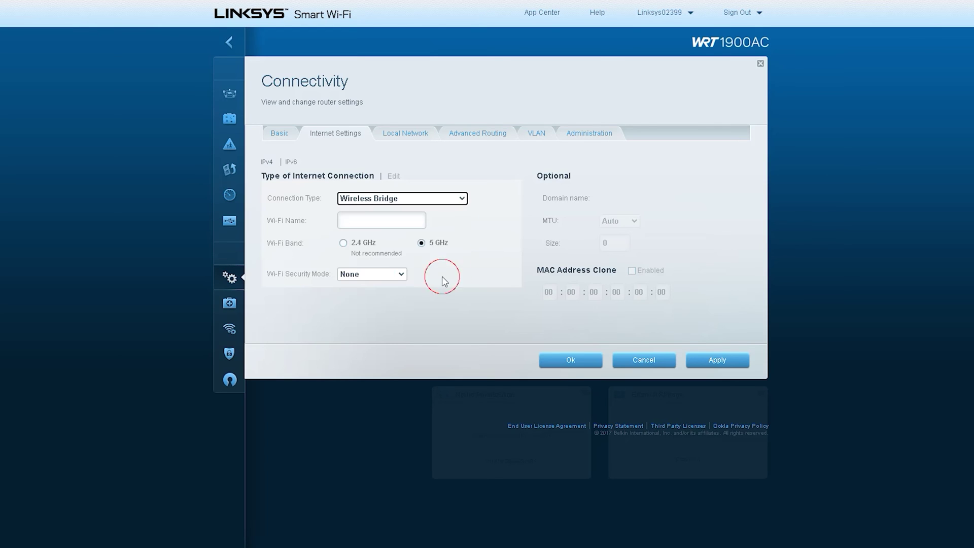
pyautogui.click(649, 362)
pyautogui.click(299, 282)
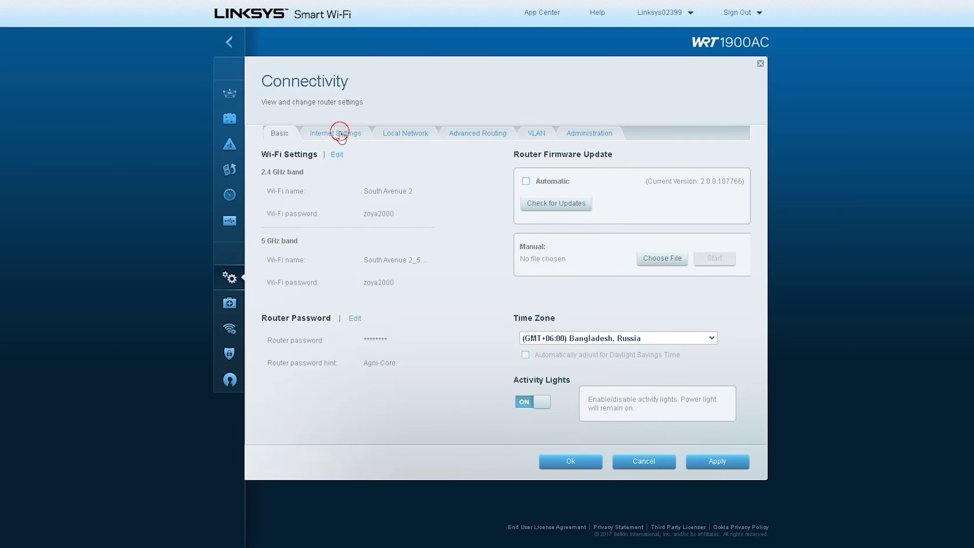
# - Enable MAC Address Clone in Internet Settings, then go to Local Network without saving it
pyautogui.click(339, 135)
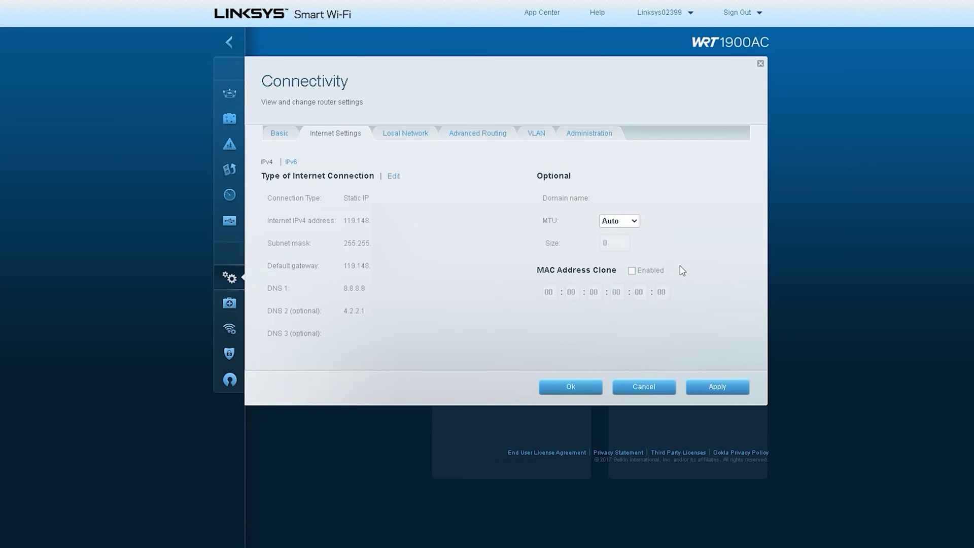
pyautogui.moveTo(540, 279)
pyautogui.mouseDown()
pyautogui.moveTo(526, 278)
pyautogui.moveTo(621, 268)
pyautogui.moveTo(516, 273)
pyautogui.mouseUp()
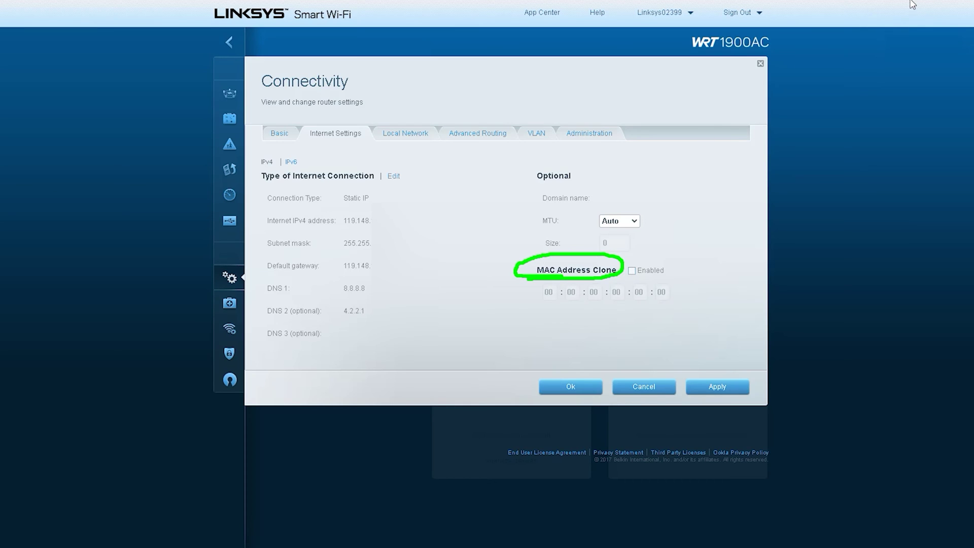
pyautogui.press('Escape')
pyautogui.click(632, 271)
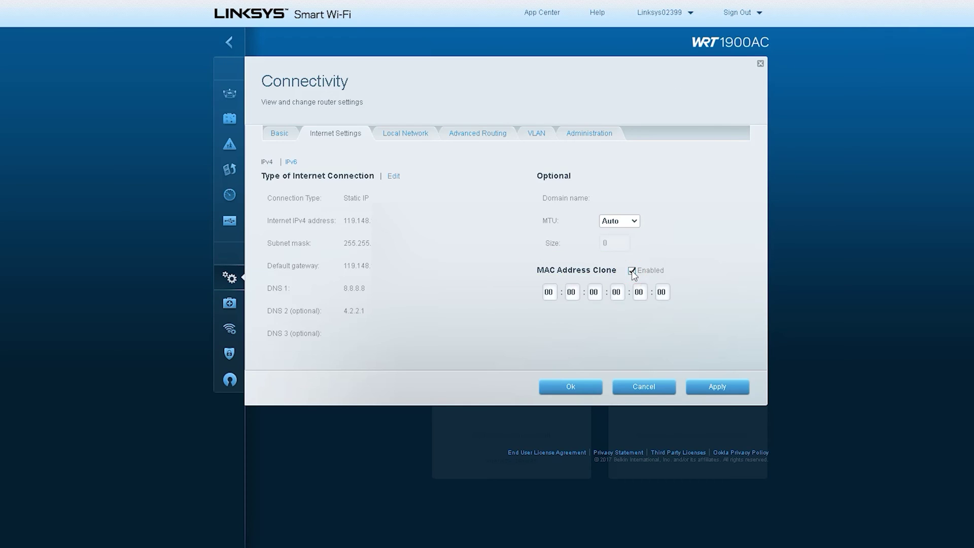
pyautogui.click(551, 294)
pyautogui.click(693, 252)
pyautogui.click(404, 134)
pyautogui.click(564, 183)
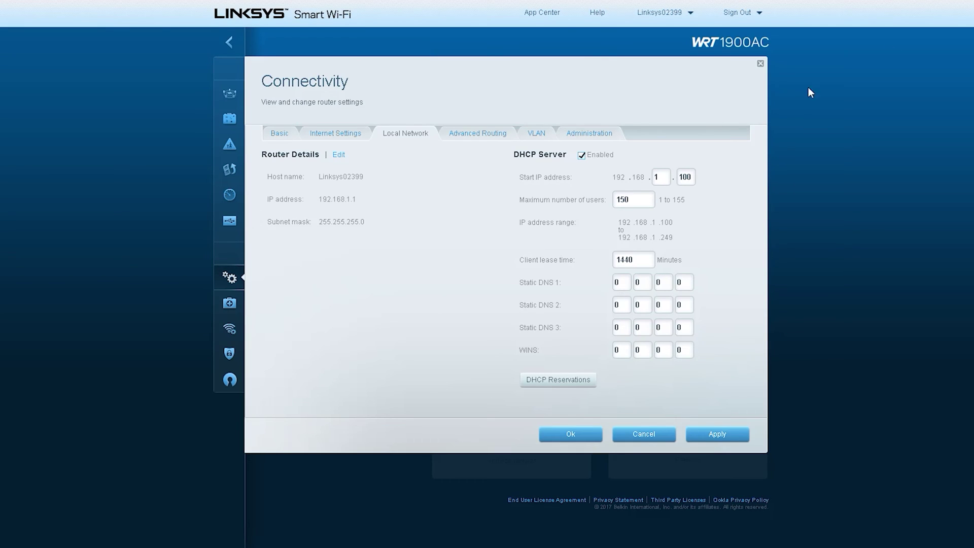
pyautogui.click(393, 178)
pyautogui.moveTo(375, 142)
pyautogui.mouseDown()
pyautogui.moveTo(445, 139)
pyautogui.moveTo(371, 139)
pyautogui.mouseUp()
pyautogui.moveTo(257, 165); pyautogui.dragTo(374, 162)
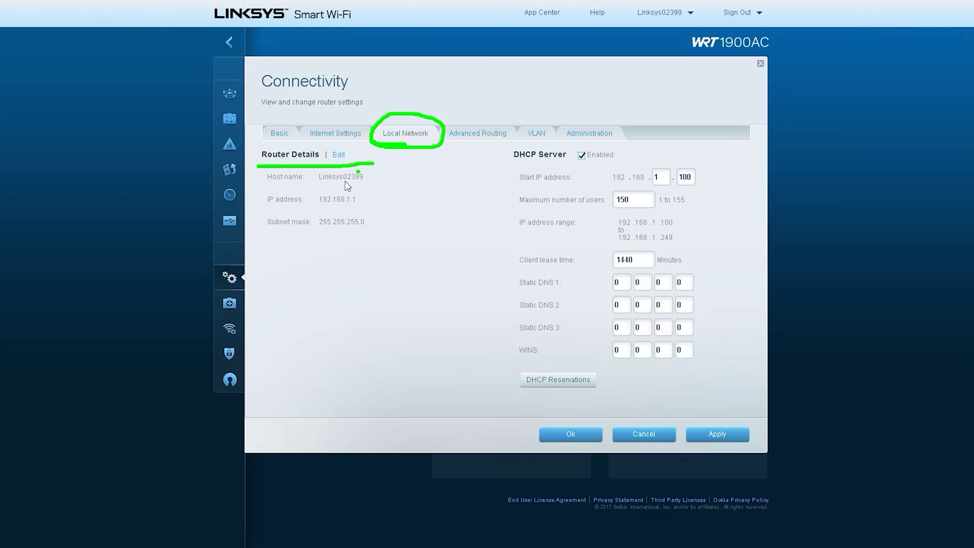
pyautogui.moveTo(262, 186); pyautogui.dragTo(367, 181)
pyautogui.moveTo(310, 215); pyautogui.dragTo(384, 210)
pyautogui.moveTo(262, 234); pyautogui.dragTo(416, 237)
pyautogui.moveTo(495, 166)
pyautogui.mouseDown()
pyautogui.moveTo(544, 169)
pyautogui.moveTo(629, 147)
pyautogui.moveTo(494, 158)
pyautogui.moveTo(579, 181)
pyautogui.moveTo(689, 185)
pyautogui.moveTo(678, 158)
pyautogui.moveTo(594, 184)
pyautogui.moveTo(627, 192)
pyautogui.mouseUp()
pyautogui.moveTo(513, 289); pyautogui.dragTo(581, 291)
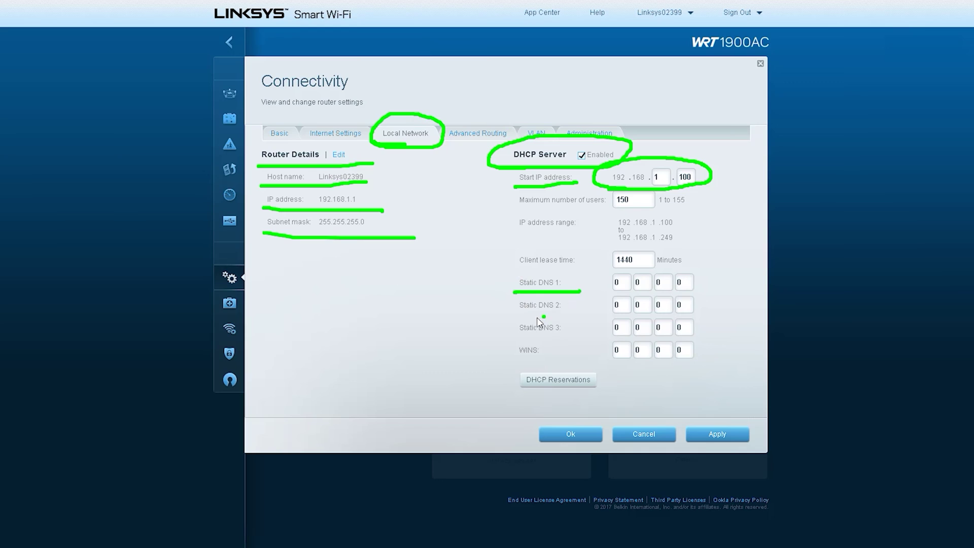
pyautogui.moveTo(506, 317); pyautogui.dragTo(590, 317)
pyautogui.moveTo(512, 337); pyautogui.dragTo(522, 337)
pyautogui.click(507, 398)
pyautogui.press('Escape')
# - Open Advanced Routing and point out the option to add a static route
pyautogui.click(478, 137)
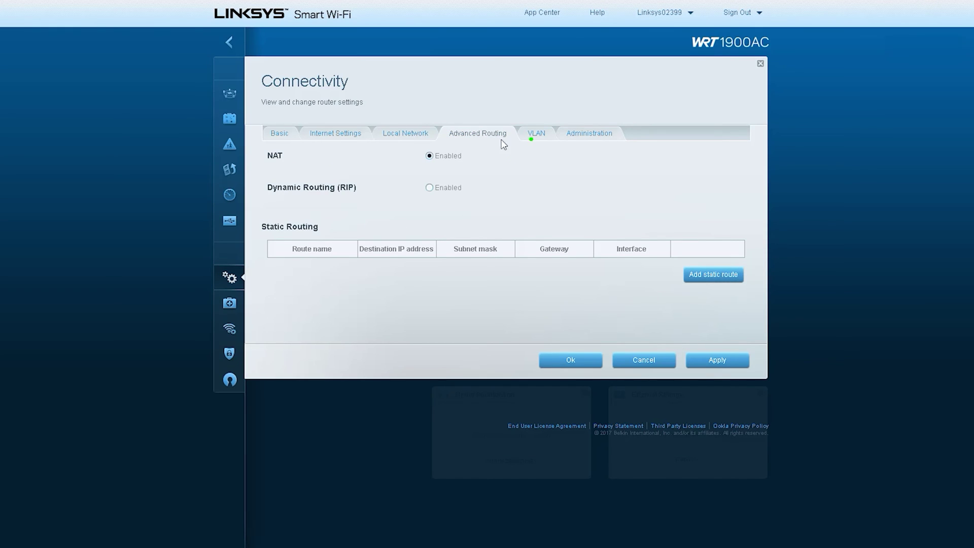
pyautogui.moveTo(504, 162); pyautogui.dragTo(676, 274)
pyautogui.moveTo(657, 222)
pyautogui.mouseDown()
pyautogui.moveTo(675, 266)
pyautogui.moveTo(573, 288)
pyautogui.mouseUp()
pyautogui.press('Escape')
# - Add a blank static route, step through its name, destination, subnet and gateway fields, then cancel
pyautogui.click(713, 278)
pyautogui.click(325, 271)
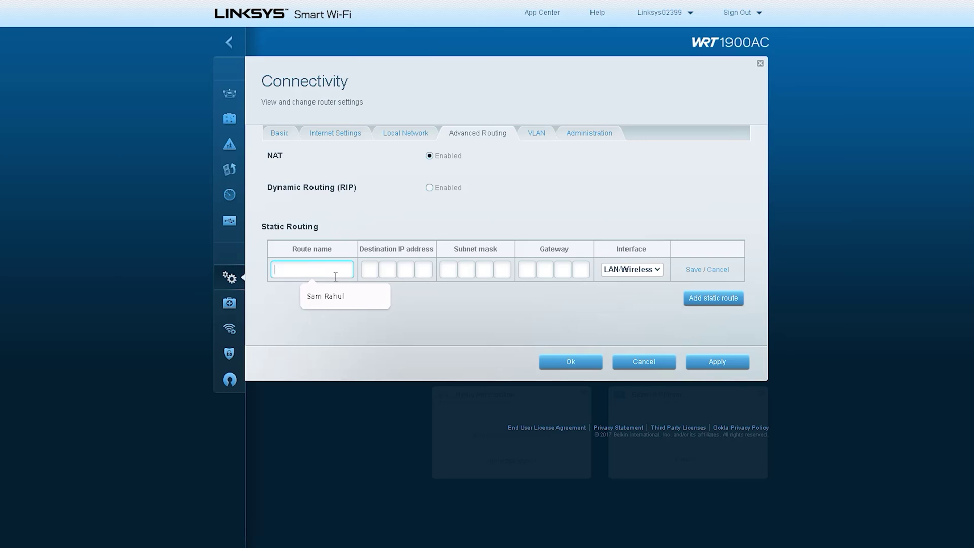
pyautogui.click(367, 271)
pyautogui.click(384, 272)
pyautogui.click(388, 270)
pyautogui.click(411, 269)
pyautogui.click(450, 271)
pyautogui.click(466, 271)
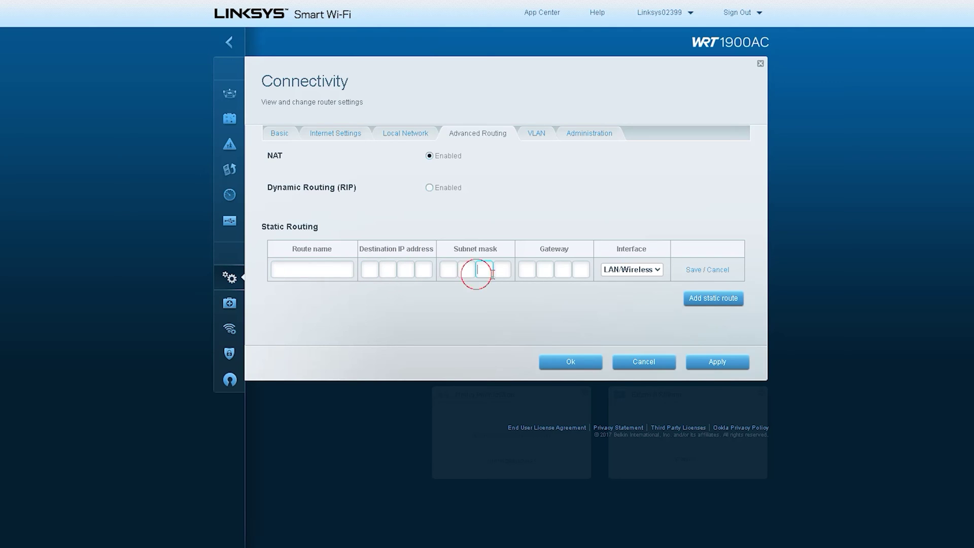
pyautogui.click(502, 269)
pyautogui.click(563, 270)
pyautogui.click(581, 270)
pyautogui.click(652, 359)
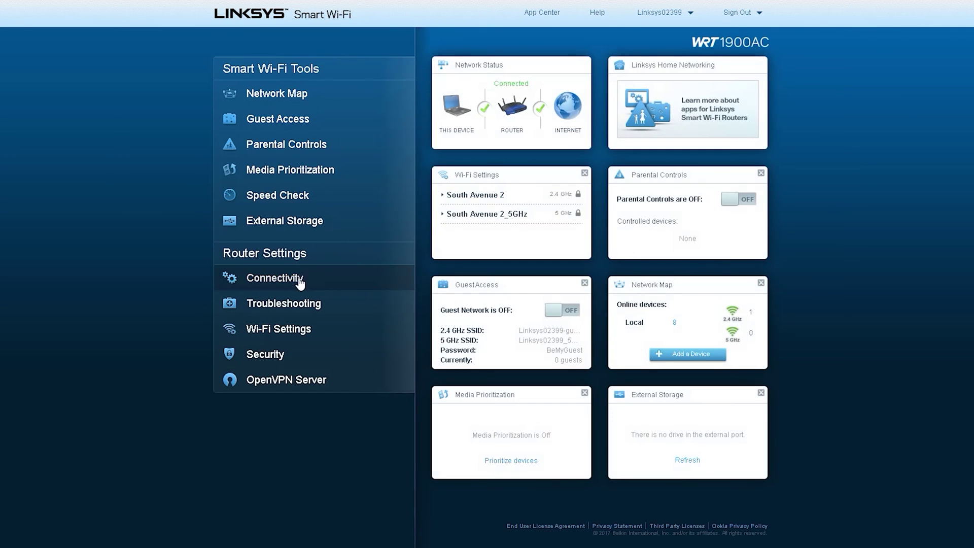
pyautogui.click(302, 278)
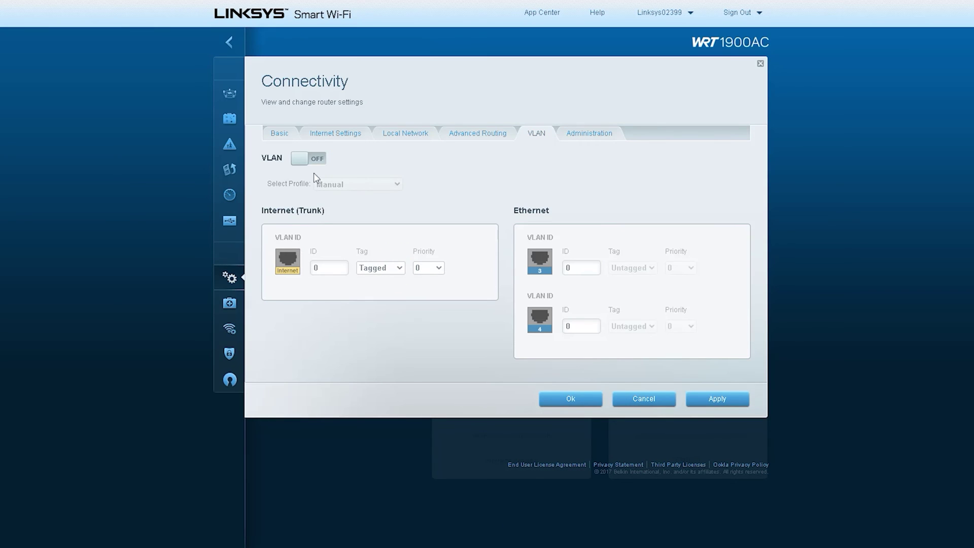
# - Switch VLAN on and inspect the profile list and the Internet and port 4 VLAN IDs
pyautogui.click(315, 160)
pyautogui.click(364, 185)
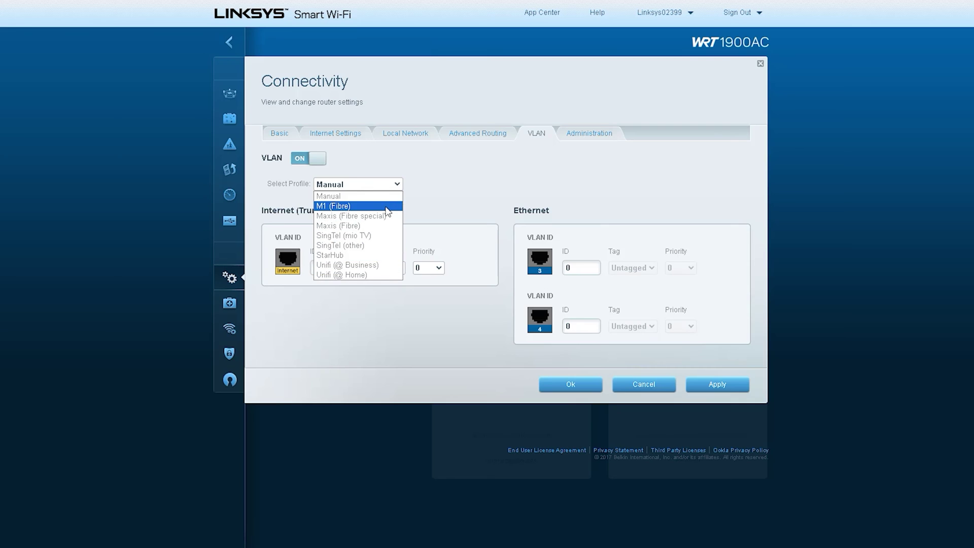
pyautogui.click(477, 184)
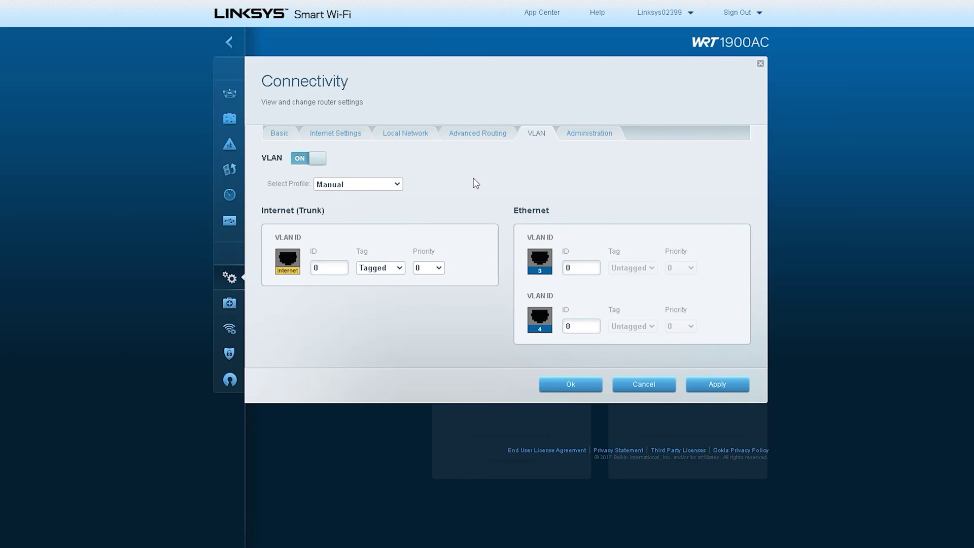
pyautogui.click(339, 269)
pyautogui.click(581, 324)
# - Apply the M1 (Fibre), Maxis (Fibre) and SingTel (other) profiles, then switch VLAN off unsaved
pyautogui.click(373, 184)
pyautogui.click(355, 205)
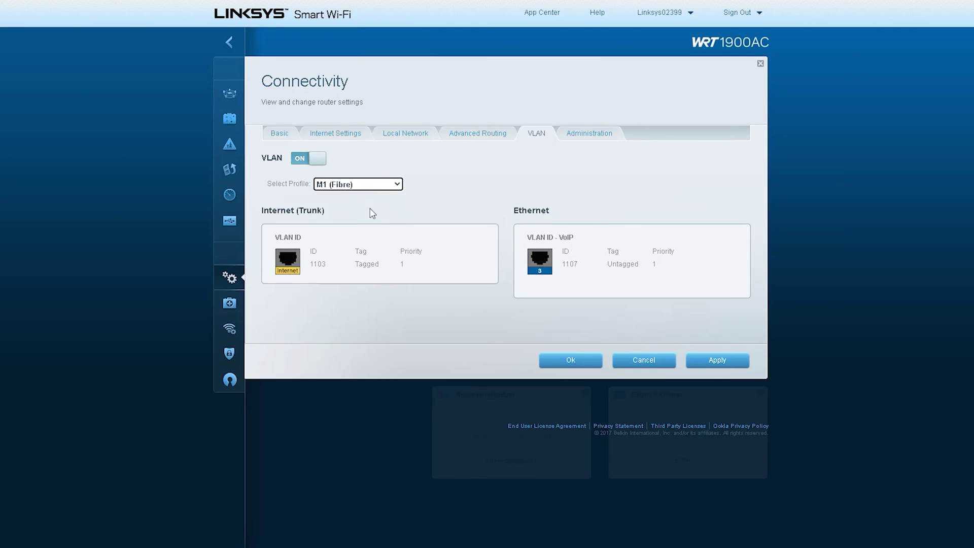
pyautogui.click(385, 184)
pyautogui.click(370, 226)
pyautogui.click(378, 186)
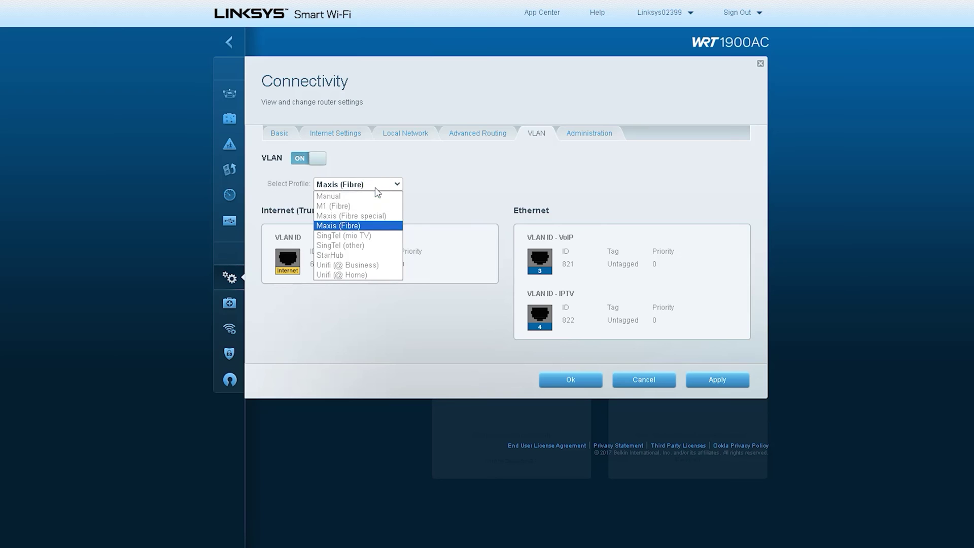
pyautogui.click(362, 245)
pyautogui.click(305, 160)
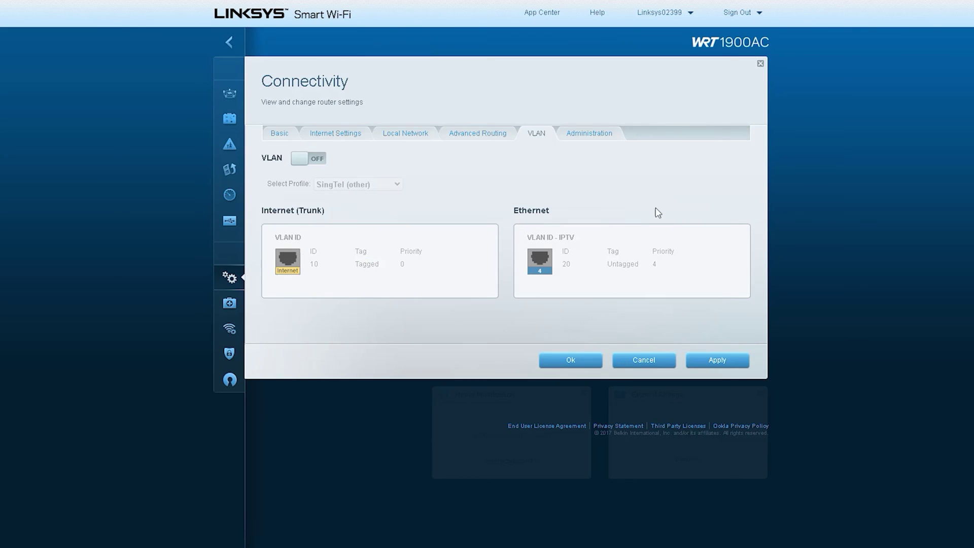
pyautogui.click(589, 134)
pyautogui.click(441, 181)
# - Discard the VLAN changes, review Administration (UPnP enabled, SIP off), then return to Basic
pyautogui.click(608, 132)
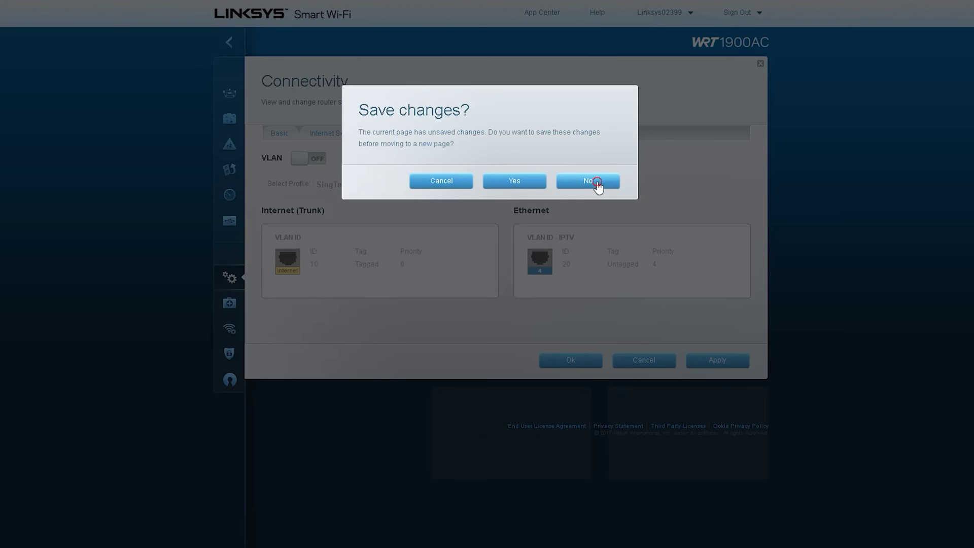
pyautogui.click(596, 184)
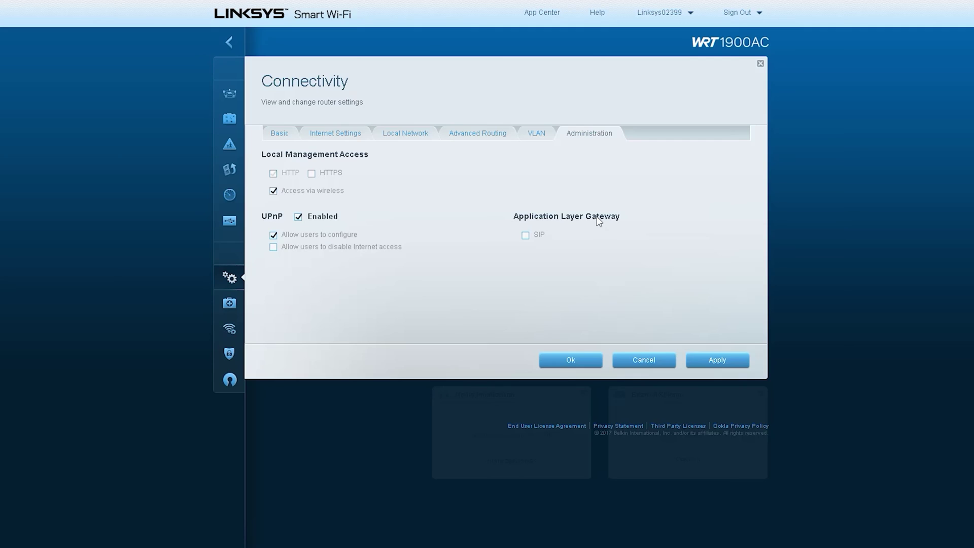
pyautogui.click(535, 134)
pyautogui.click(582, 139)
pyautogui.click(537, 136)
pyautogui.click(586, 137)
pyautogui.click(277, 134)
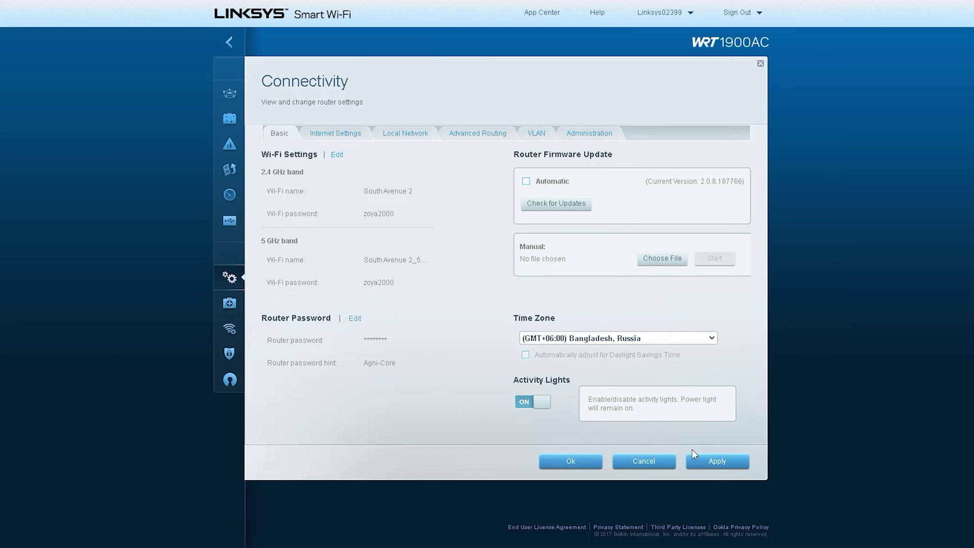
# - Close Connectivity unsaved and review Troubleshooting's connected devices with their MAC and IP addresses
pyautogui.click(654, 462)
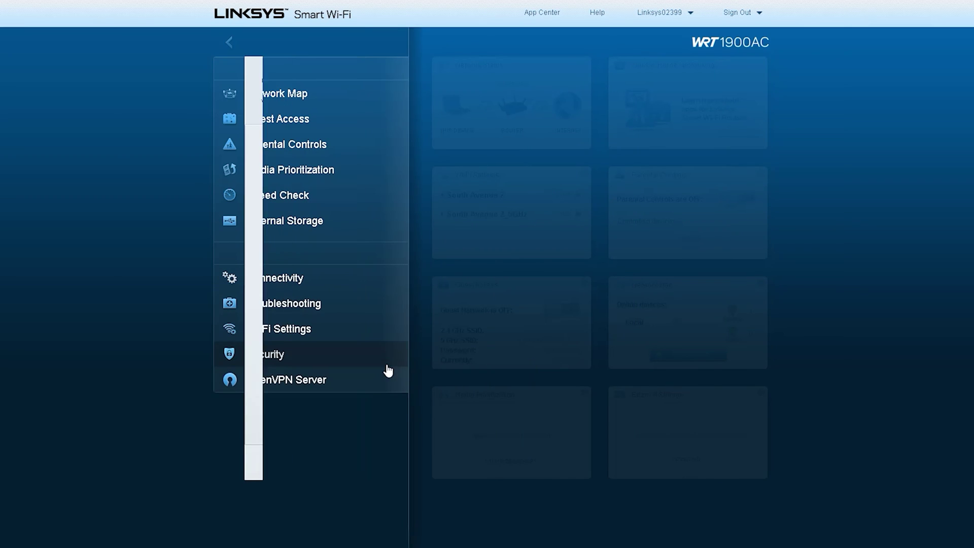
pyautogui.click(304, 305)
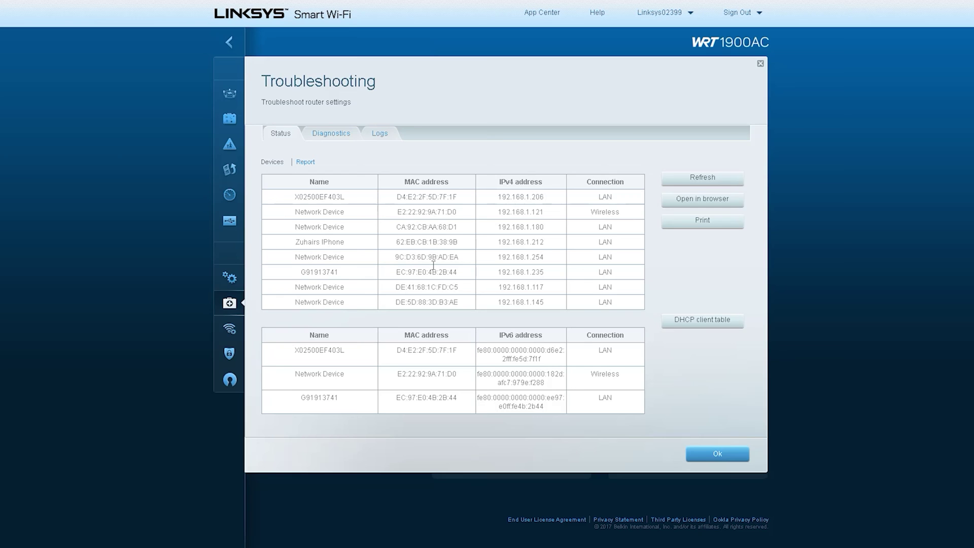
pyautogui.scroll(-2, 434, 269)
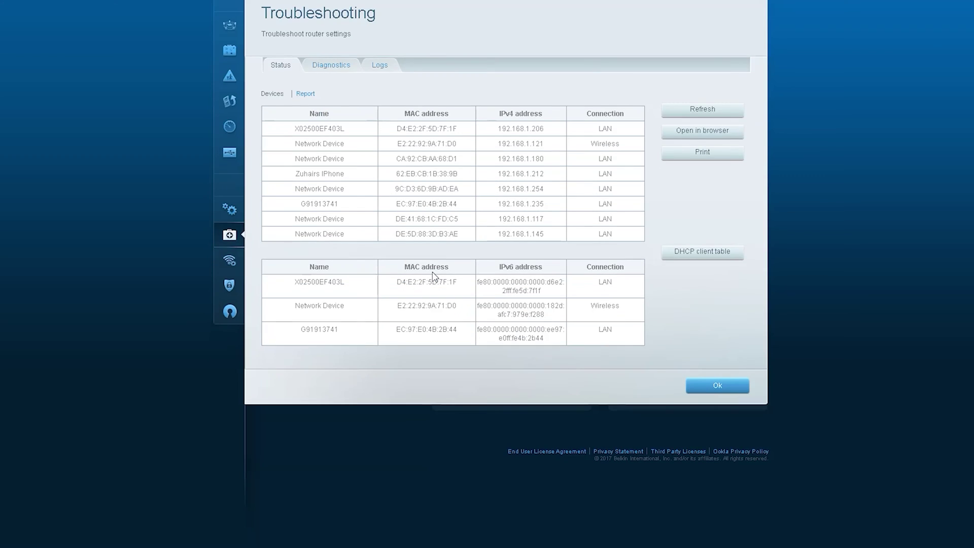
pyautogui.scroll(2, 433, 274)
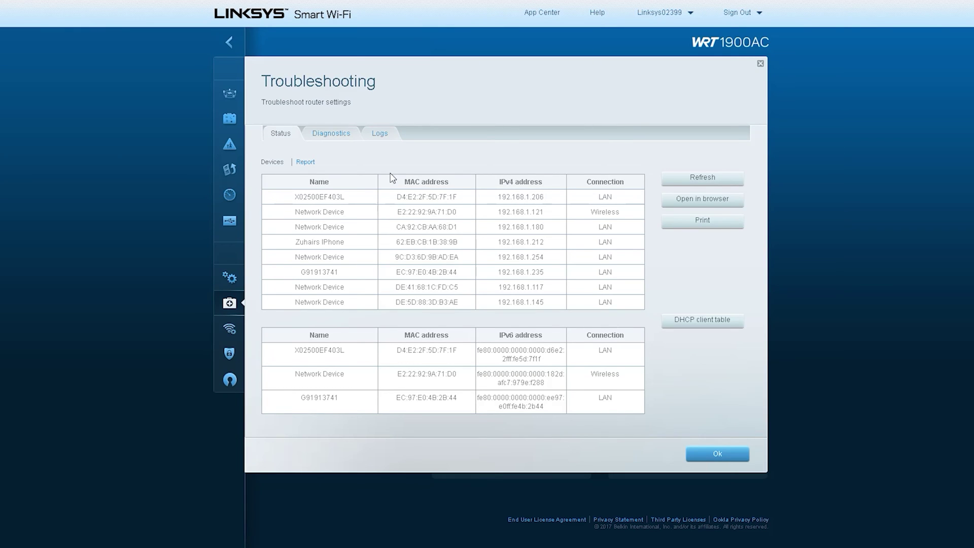
pyautogui.click(332, 136)
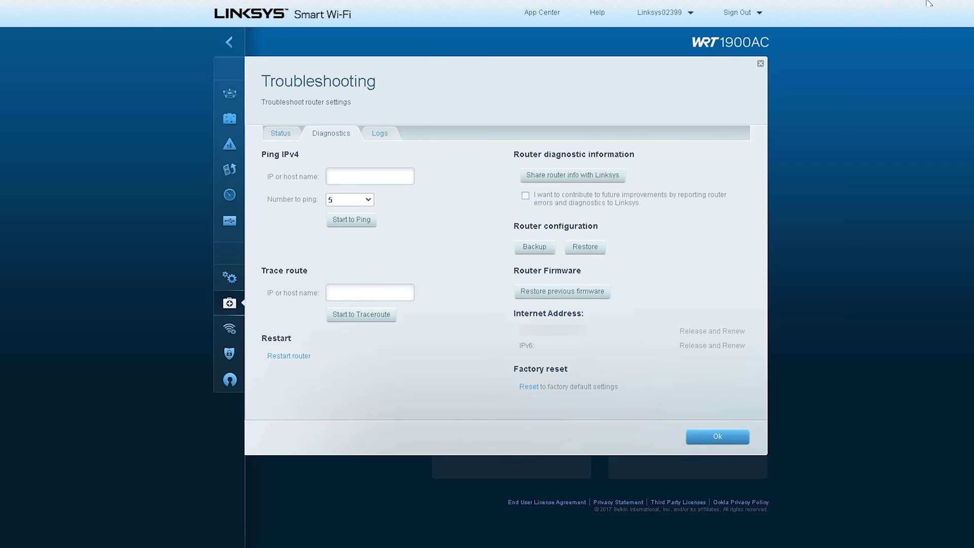
# - Review the ping, trace route, restart, backup and factory reset diagnostics, then view the router logs
pyautogui.click(380, 135)
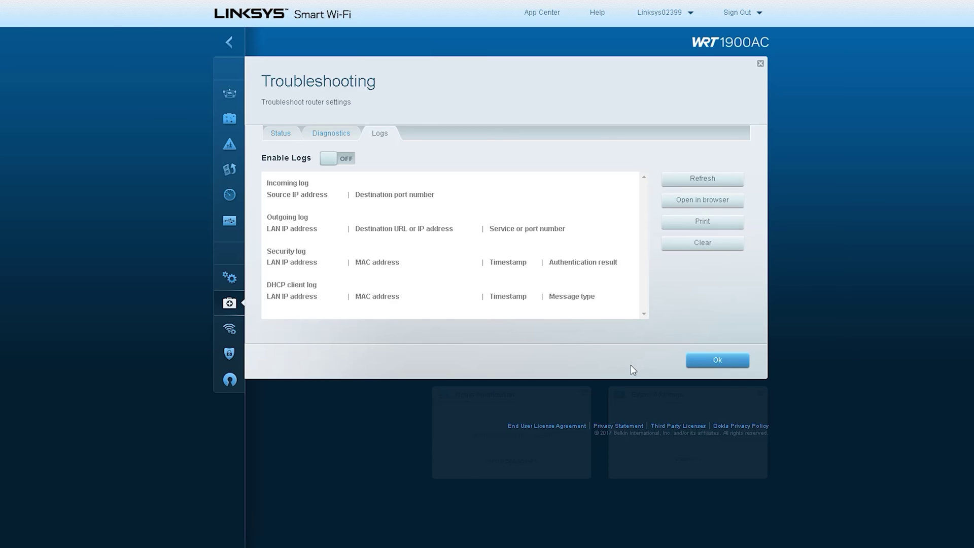
# - Close the Troubleshooting panel with Ok after viewing its logs
pyautogui.click(716, 360)
pyautogui.click(269, 328)
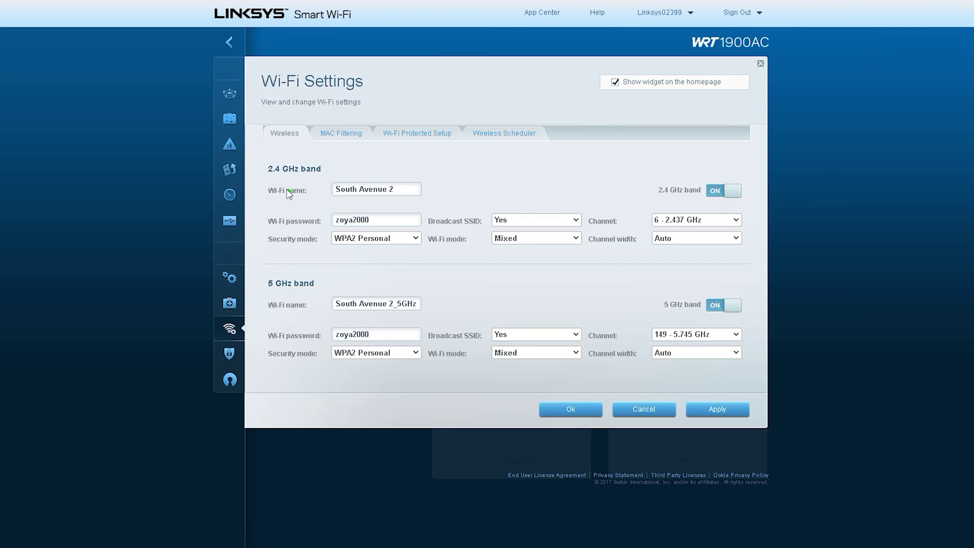
pyautogui.moveTo(257, 147)
pyautogui.mouseDown()
pyautogui.moveTo(284, 124)
pyautogui.moveTo(257, 147)
pyautogui.mouseUp()
pyautogui.moveTo(253, 94); pyautogui.dragTo(393, 80)
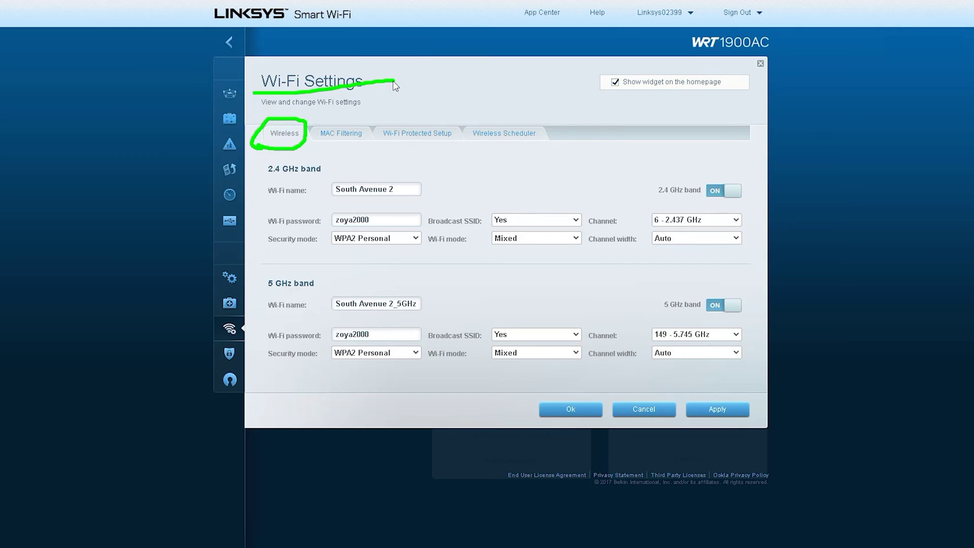
pyautogui.moveTo(254, 180)
pyautogui.mouseDown()
pyautogui.moveTo(327, 175)
pyautogui.moveTo(247, 172)
pyautogui.moveTo(386, 200)
pyautogui.moveTo(366, 180)
pyautogui.moveTo(259, 185)
pyautogui.moveTo(301, 201)
pyautogui.mouseUp()
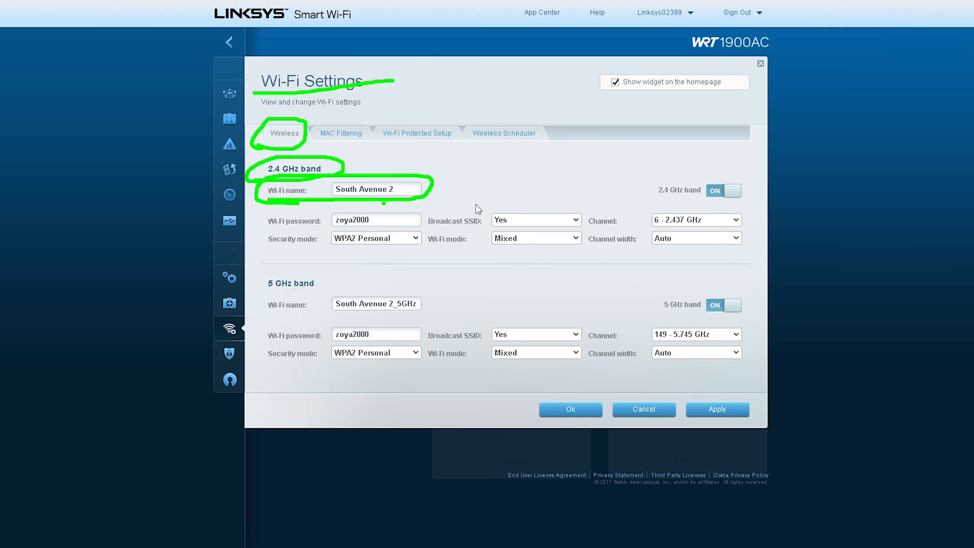
pyautogui.moveTo(261, 228)
pyautogui.mouseDown()
pyautogui.moveTo(421, 223)
pyautogui.moveTo(299, 207)
pyautogui.moveTo(259, 226)
pyautogui.moveTo(281, 231)
pyautogui.mouseUp()
pyautogui.moveTo(644, 230)
pyautogui.mouseDown()
pyautogui.moveTo(700, 242)
pyautogui.moveTo(752, 209)
pyautogui.moveTo(642, 227)
pyautogui.mouseUp()
pyautogui.moveTo(260, 285)
pyautogui.mouseDown()
pyautogui.moveTo(347, 285)
pyautogui.moveTo(266, 274)
pyautogui.mouseUp()
pyautogui.click(347, 318)
pyautogui.moveTo(261, 315); pyautogui.dragTo(428, 317)
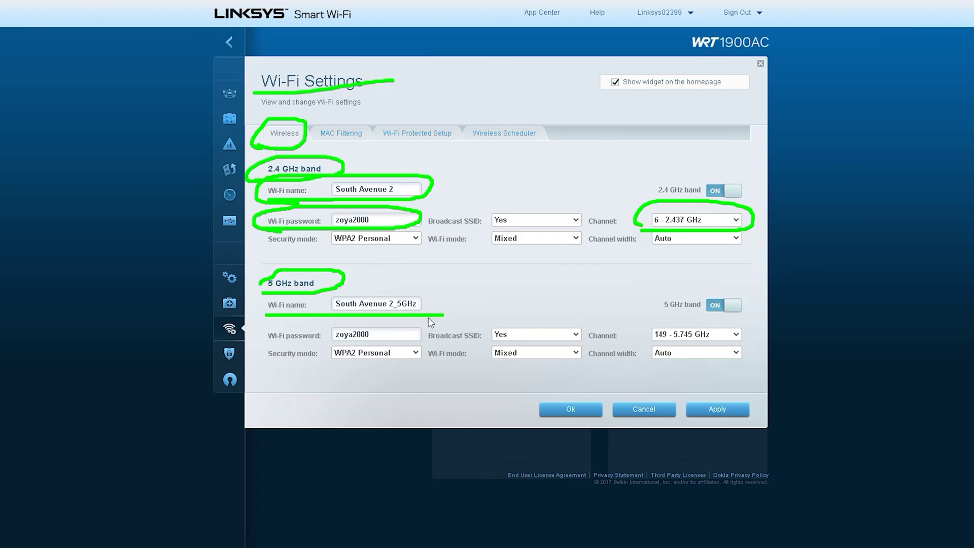
pyautogui.moveTo(274, 345); pyautogui.dragTo(408, 343)
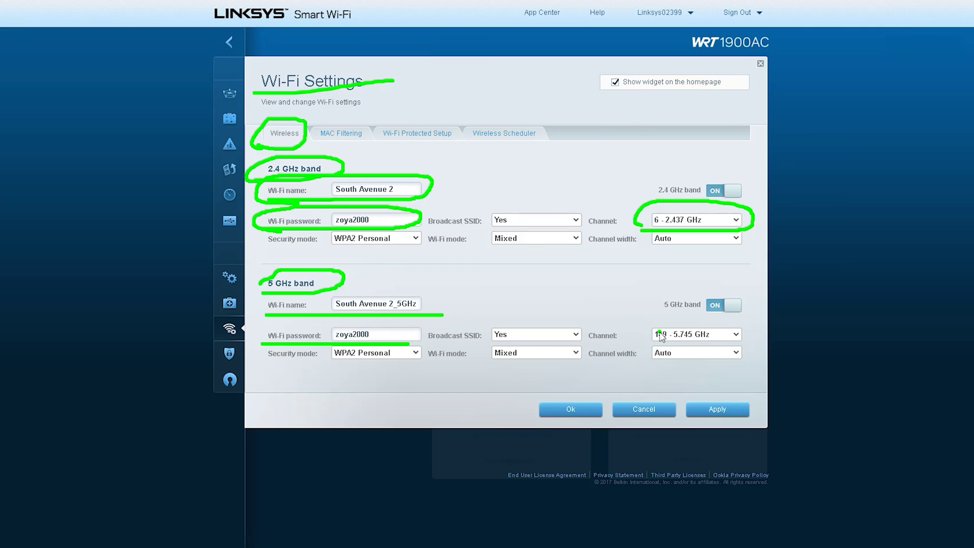
pyautogui.moveTo(645, 344)
pyautogui.mouseDown()
pyautogui.moveTo(703, 344)
pyautogui.moveTo(710, 320)
pyautogui.moveTo(653, 345)
pyautogui.mouseUp()
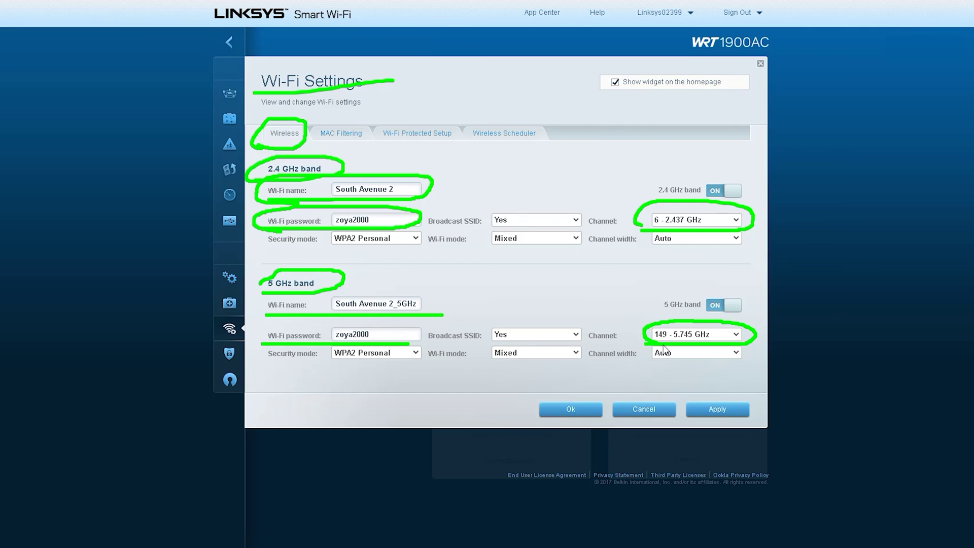
pyautogui.click(681, 372)
pyautogui.click(493, 377)
pyautogui.press('Escape')
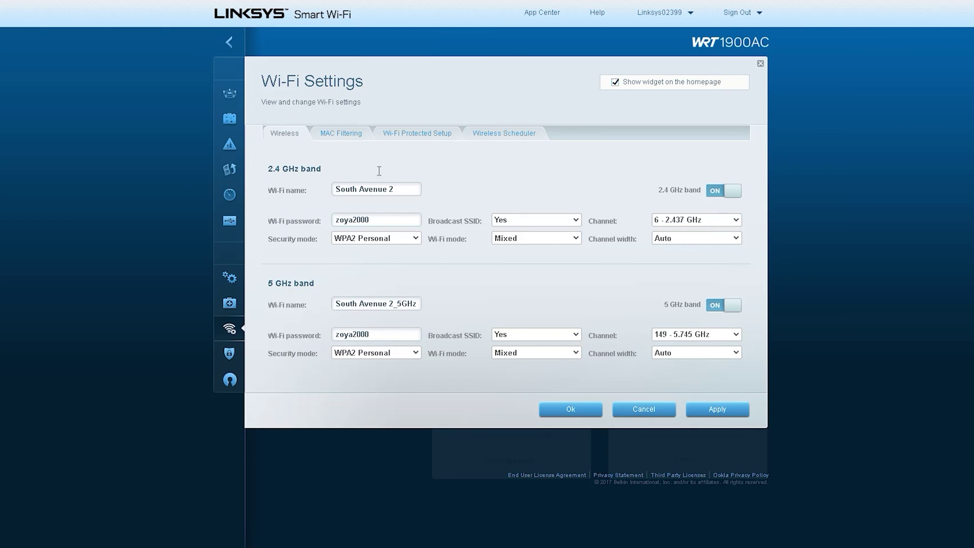
# - Open the MAC Filtering tab of Wi-Fi Settings
pyautogui.click(340, 135)
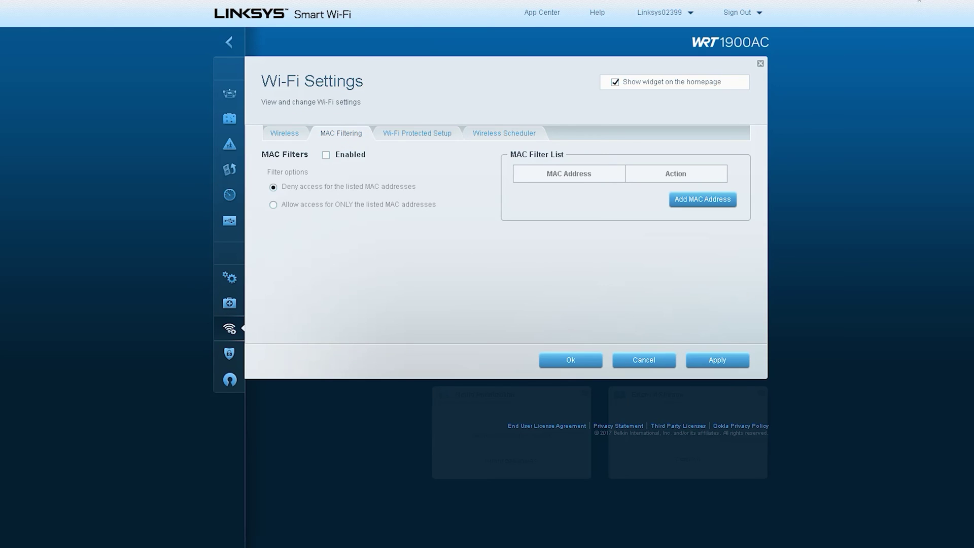
pyautogui.moveTo(315, 147)
pyautogui.mouseDown()
pyautogui.moveTo(375, 136)
pyautogui.moveTo(320, 143)
pyautogui.moveTo(346, 167)
pyautogui.moveTo(660, 199)
pyautogui.moveTo(615, 229)
pyautogui.mouseUp()
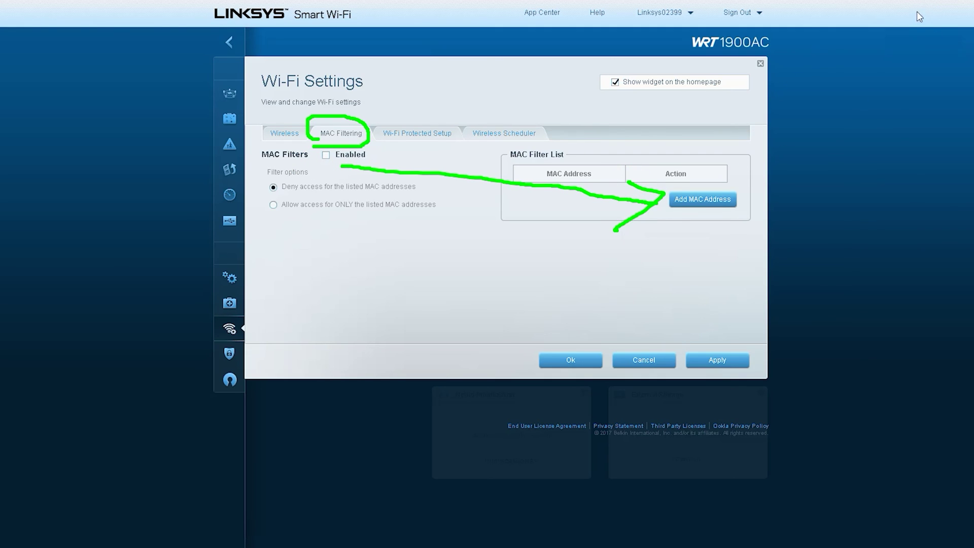
pyautogui.press('Escape')
# - Add a blank MAC address entry, then move to Wi-Fi Protected Setup without saving it
pyautogui.click(697, 200)
pyautogui.click(562, 197)
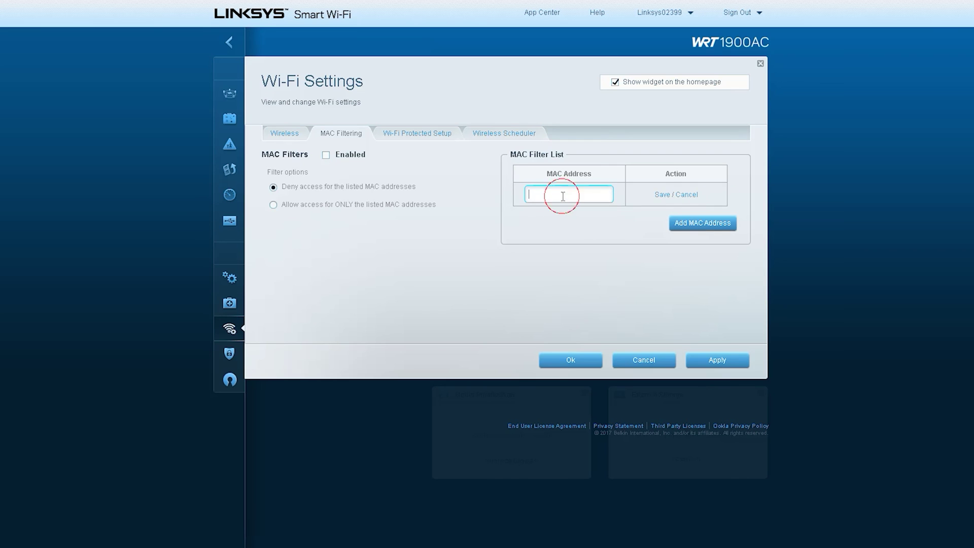
pyautogui.click(418, 133)
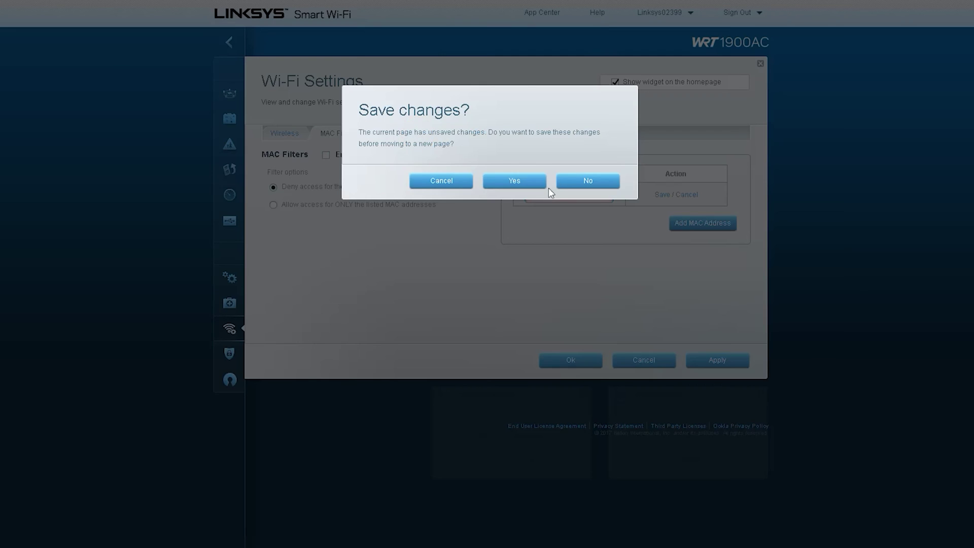
pyautogui.click(574, 181)
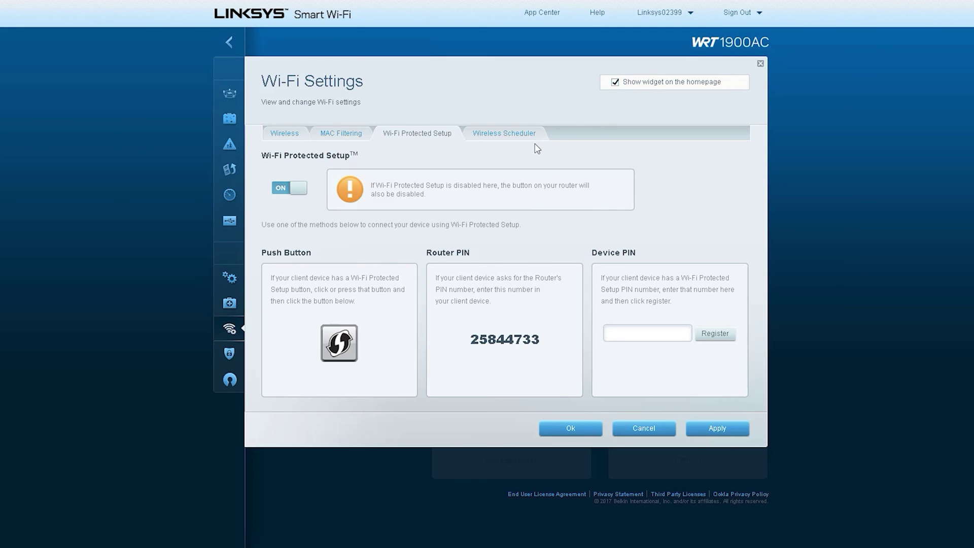
# - View the weekly Wireless Scheduler, close Wi-Fi Settings unsaved, and open Security
pyautogui.click(500, 136)
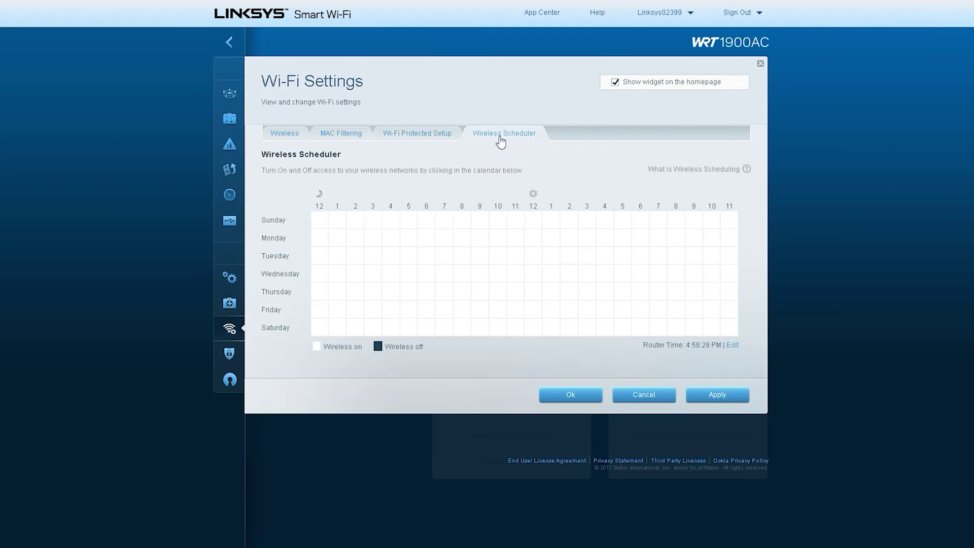
pyautogui.click(761, 64)
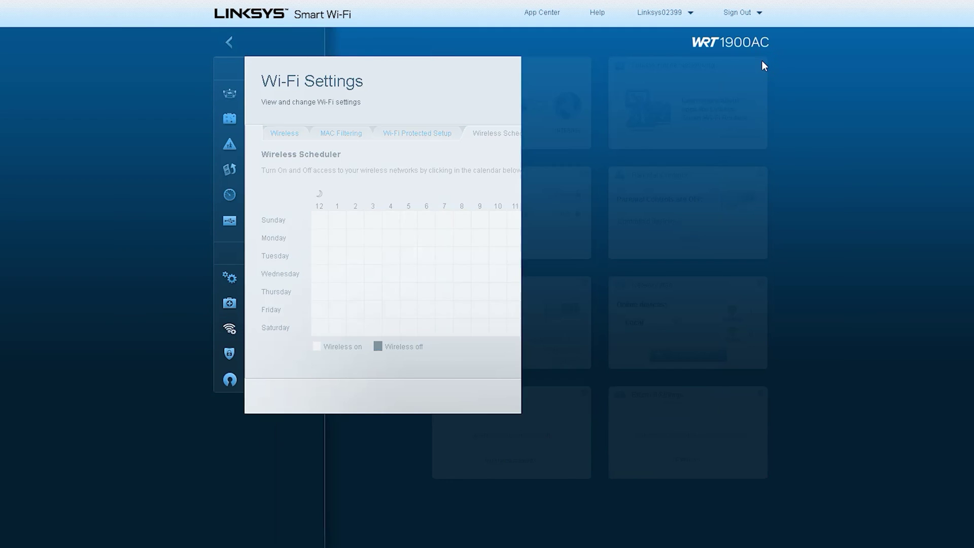
pyautogui.click(269, 353)
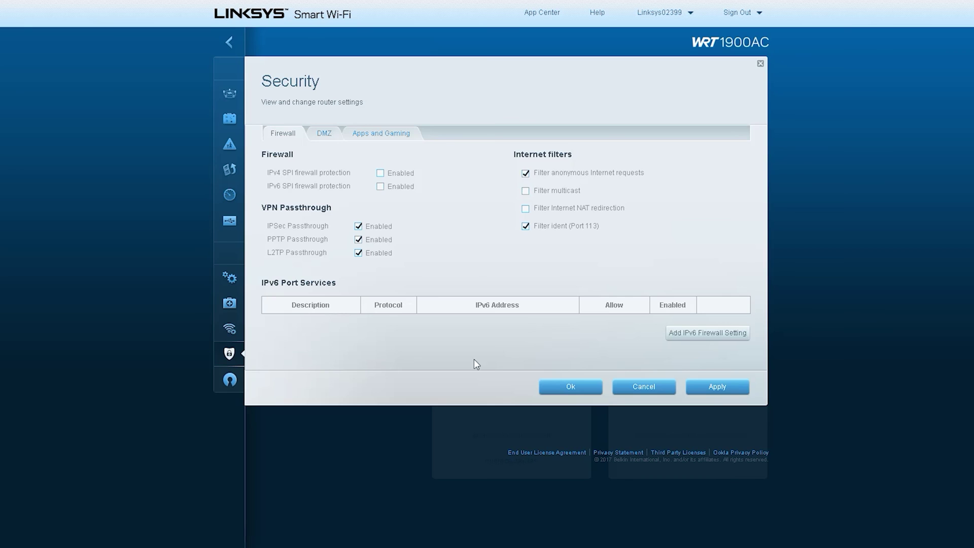
# - Browse the DMZ and Apps and Gaming DDNS providers, cancel Security unchanged, and open OpenVPN Server
pyautogui.click(324, 133)
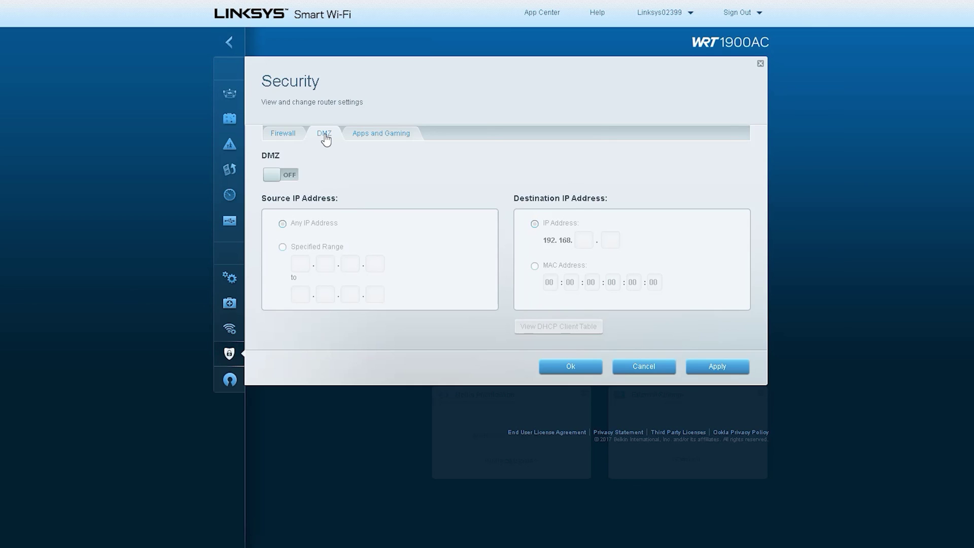
pyautogui.click(380, 134)
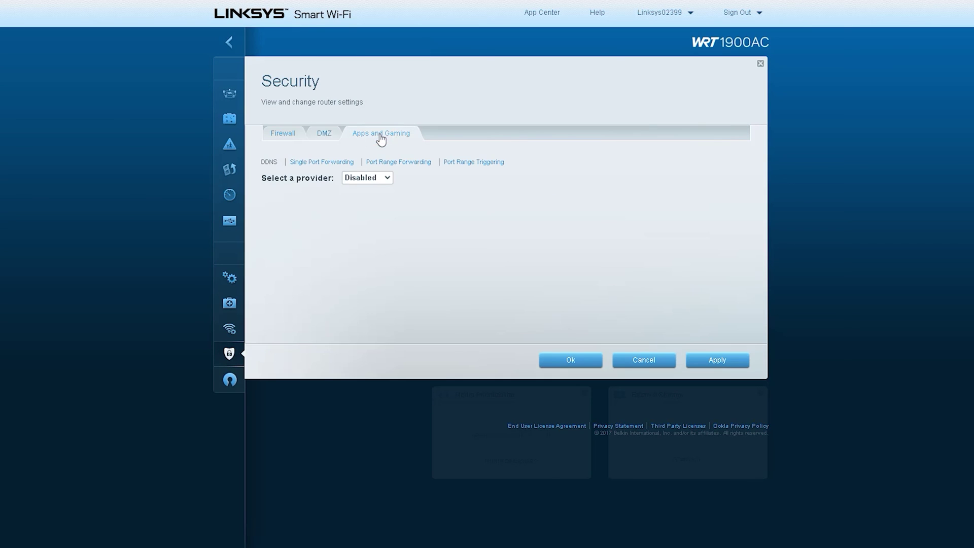
pyautogui.click(369, 181)
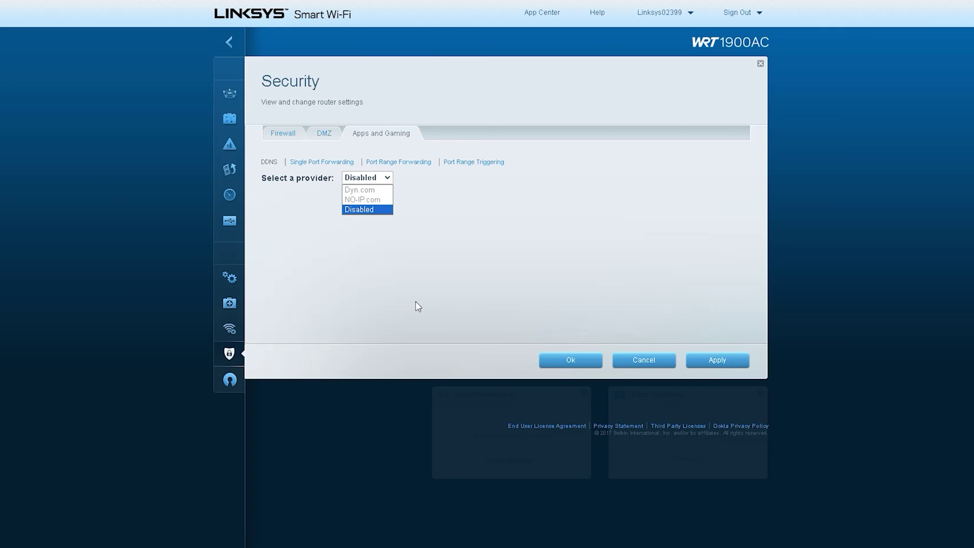
pyautogui.click(645, 360)
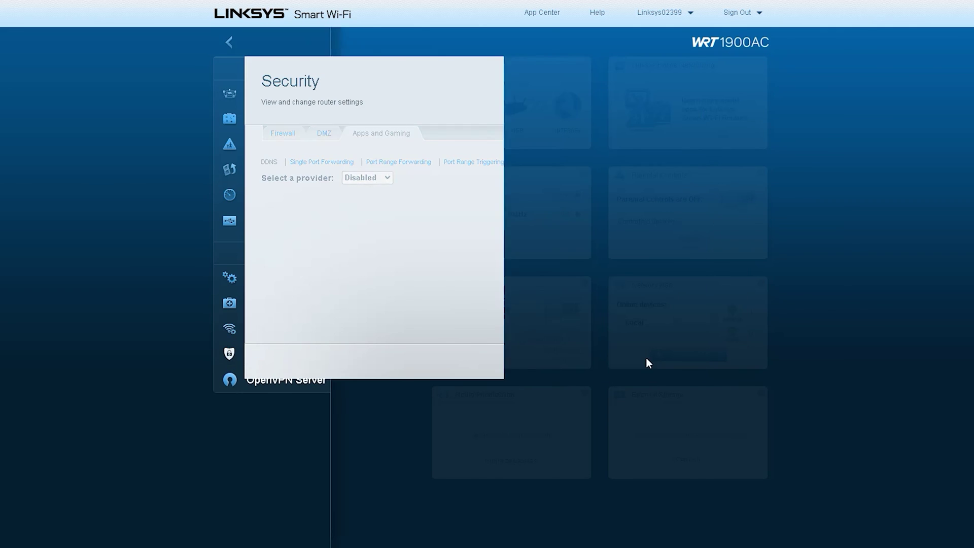
pyautogui.click(308, 380)
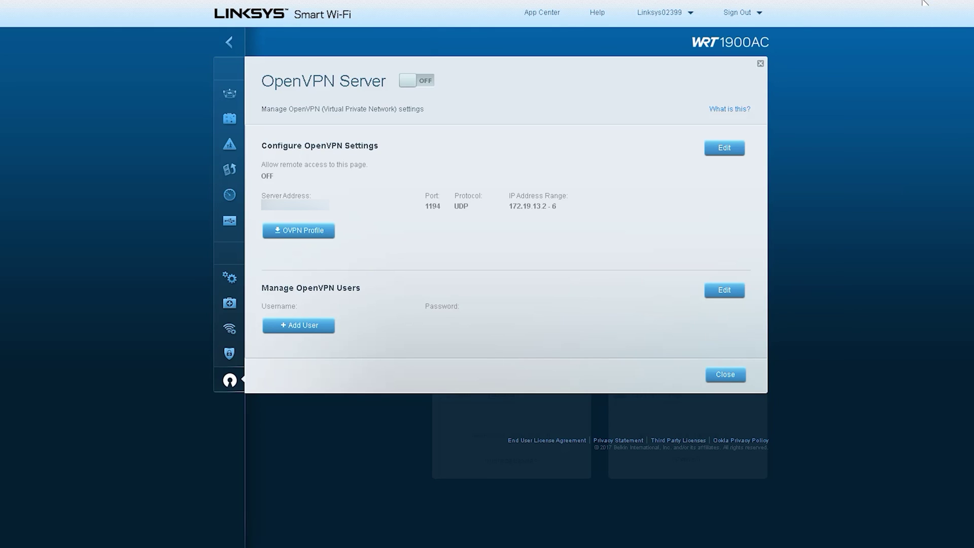
# - Try downloading the OVPN profile, dismiss the no-user alert, and add a new OpenVPN user
pyautogui.moveTo(262, 95)
pyautogui.mouseDown()
pyautogui.moveTo(435, 98)
pyautogui.moveTo(315, 61)
pyautogui.moveTo(258, 96)
pyautogui.mouseUp()
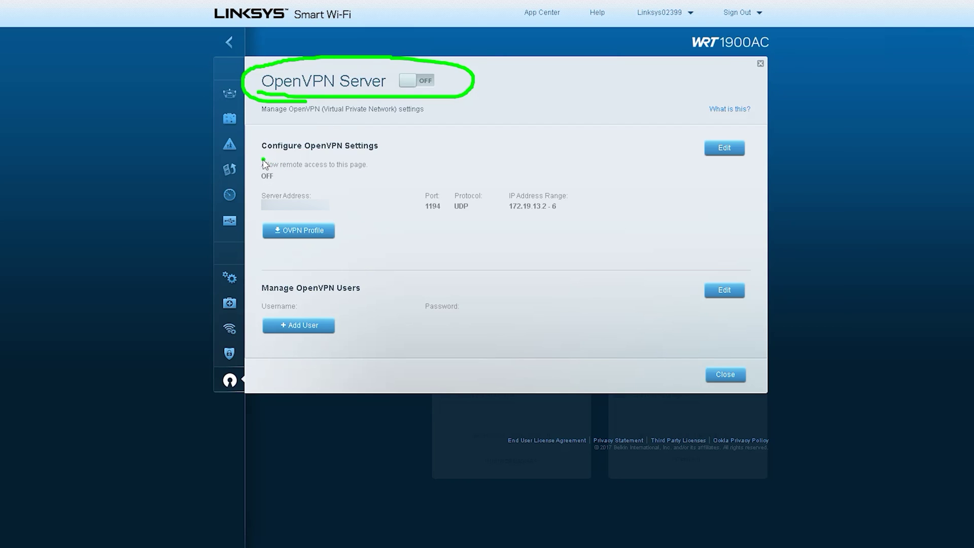
pyautogui.moveTo(259, 155); pyautogui.dragTo(407, 155)
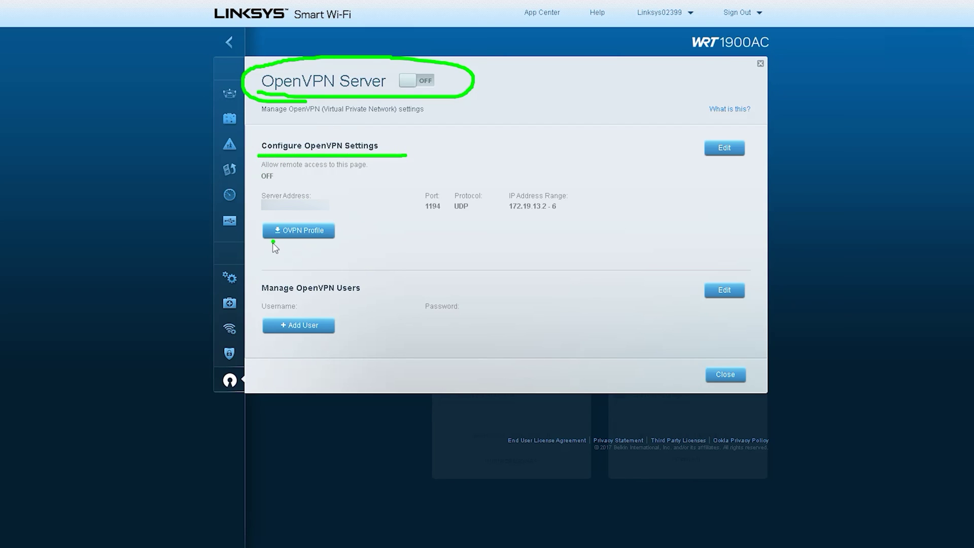
pyautogui.moveTo(264, 247)
pyautogui.mouseDown()
pyautogui.moveTo(271, 256)
pyautogui.moveTo(358, 218)
pyautogui.moveTo(247, 256)
pyautogui.mouseUp()
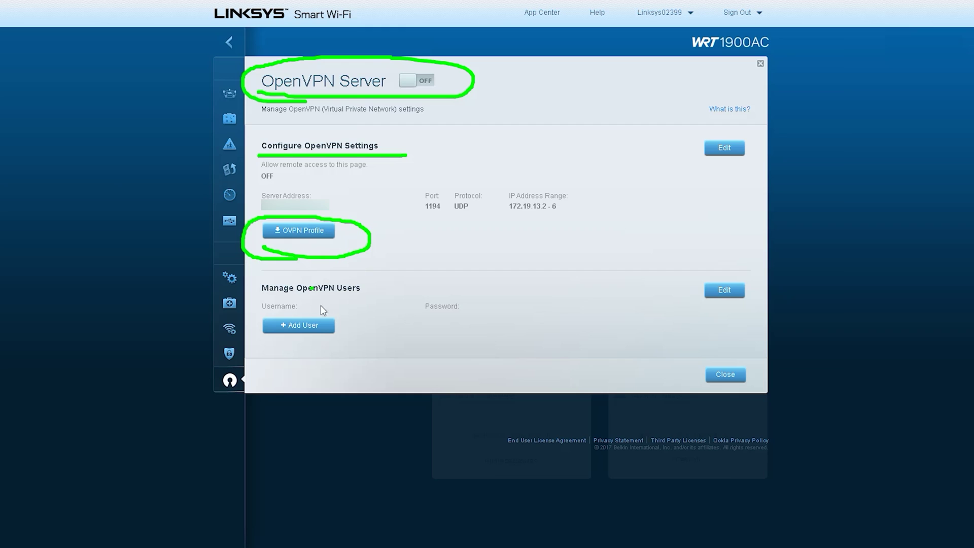
pyautogui.moveTo(251, 341)
pyautogui.mouseDown()
pyautogui.moveTo(358, 324)
pyautogui.moveTo(242, 327)
pyautogui.moveTo(292, 352)
pyautogui.mouseUp()
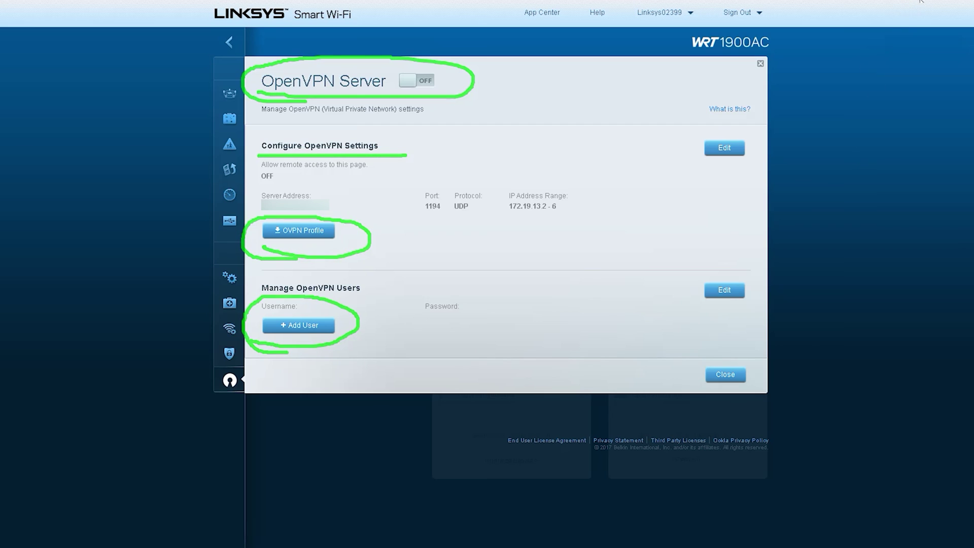
pyautogui.click(307, 227)
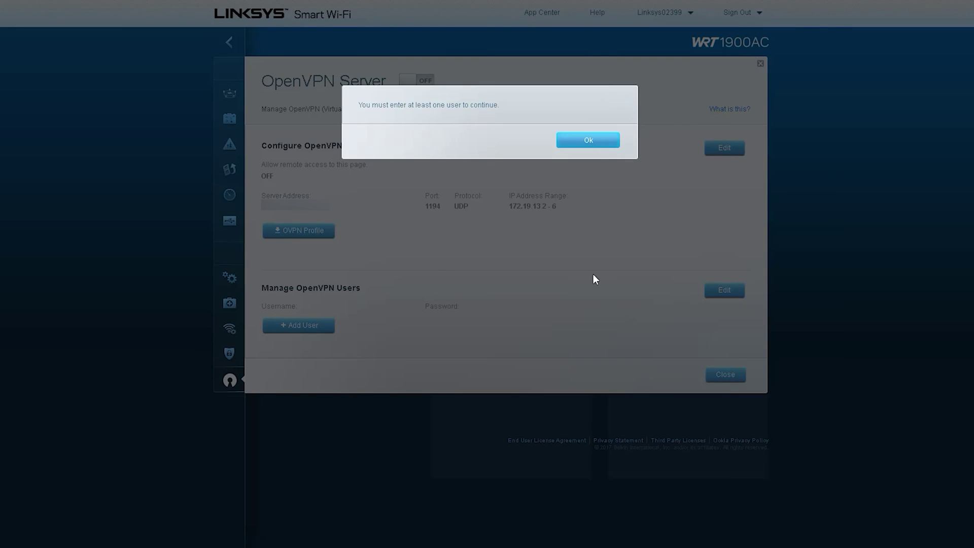
pyautogui.click(592, 145)
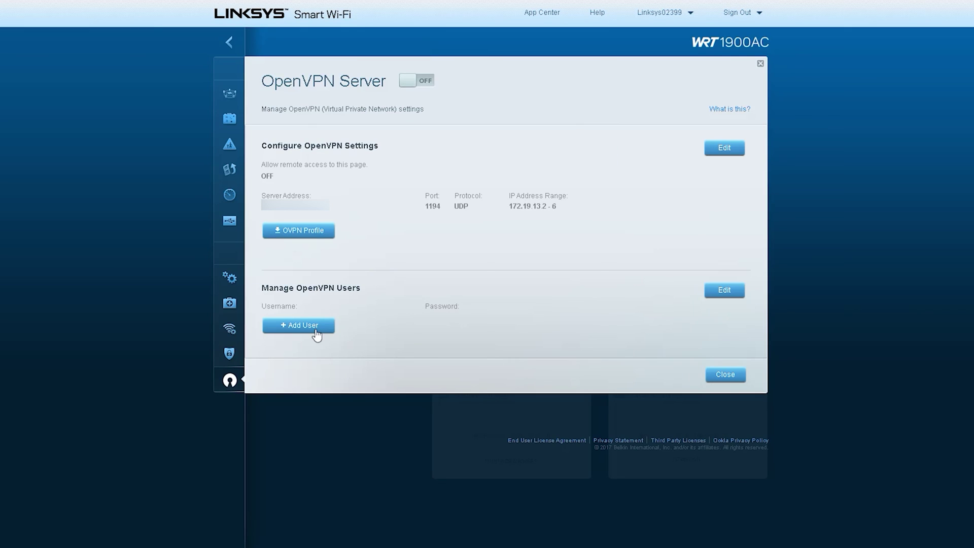
pyautogui.click(312, 328)
# - Enter username 'te' and a password for the new user, then cancel it and close OpenVPN Server
pyautogui.click(319, 324)
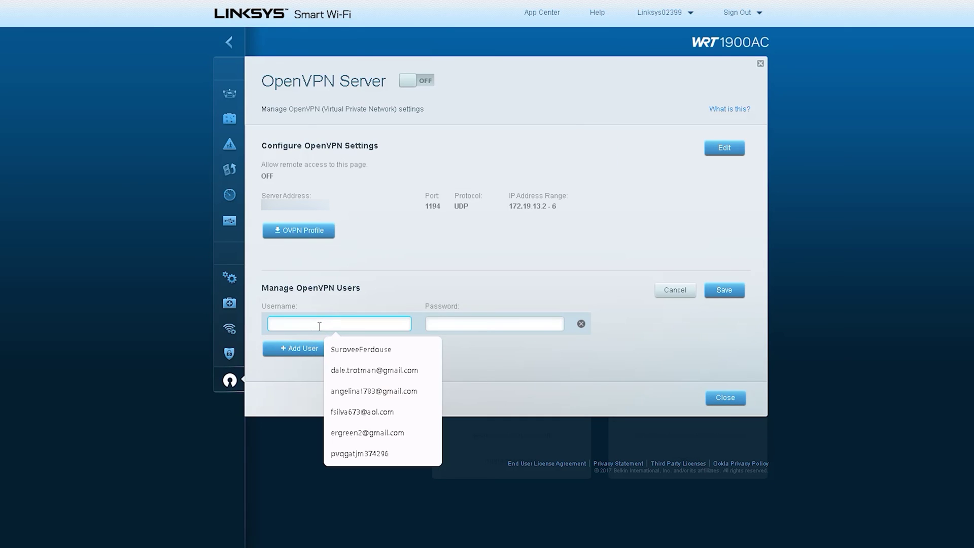
pyautogui.write('test')
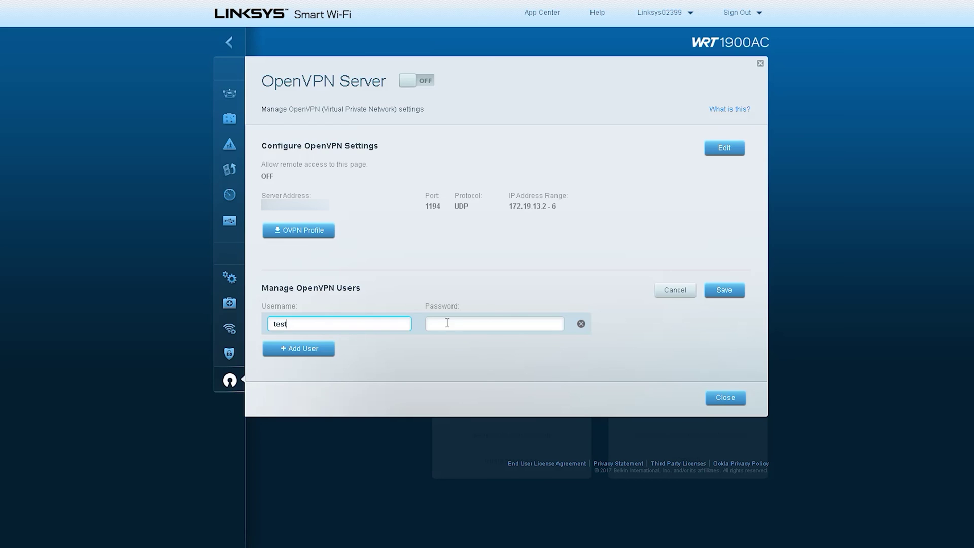
pyautogui.click(447, 323)
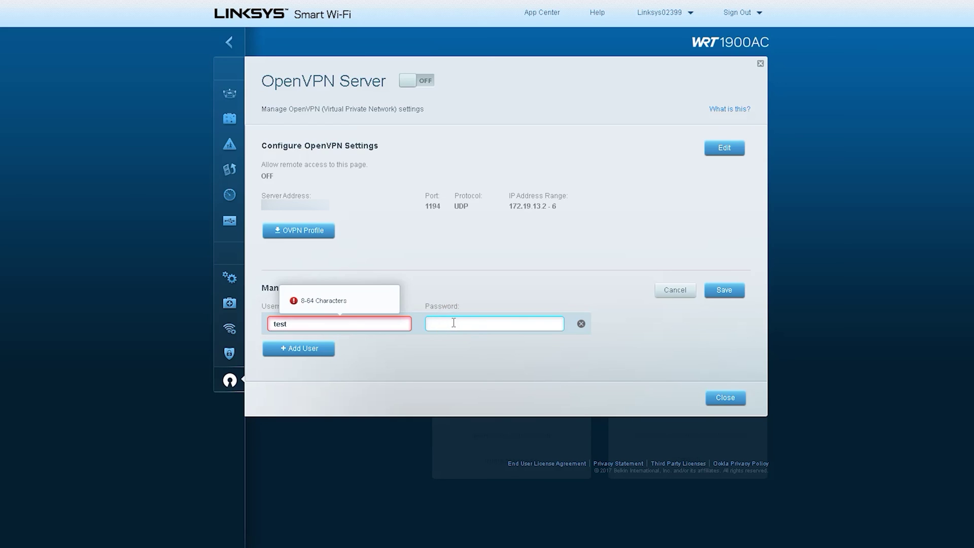
pyautogui.write('test')
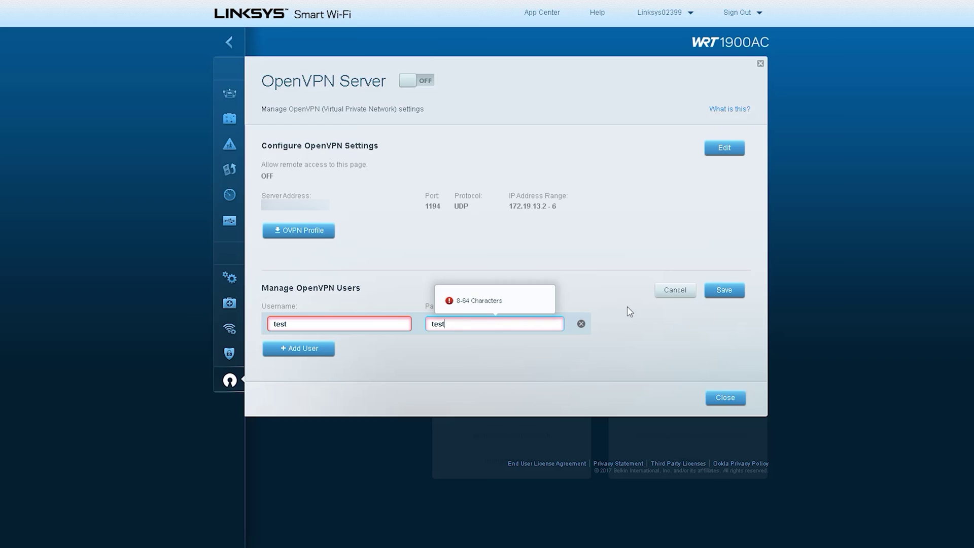
pyautogui.click(675, 290)
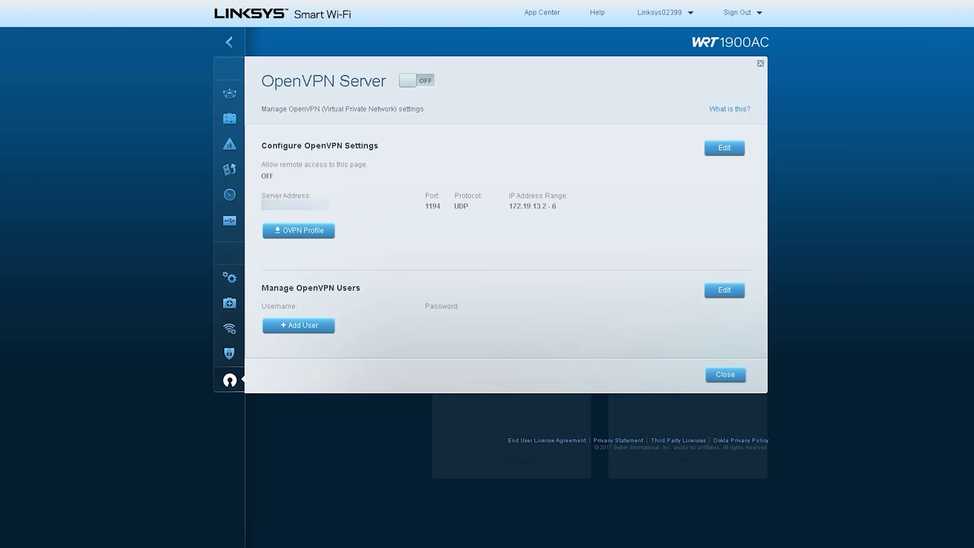
pyautogui.click(760, 64)
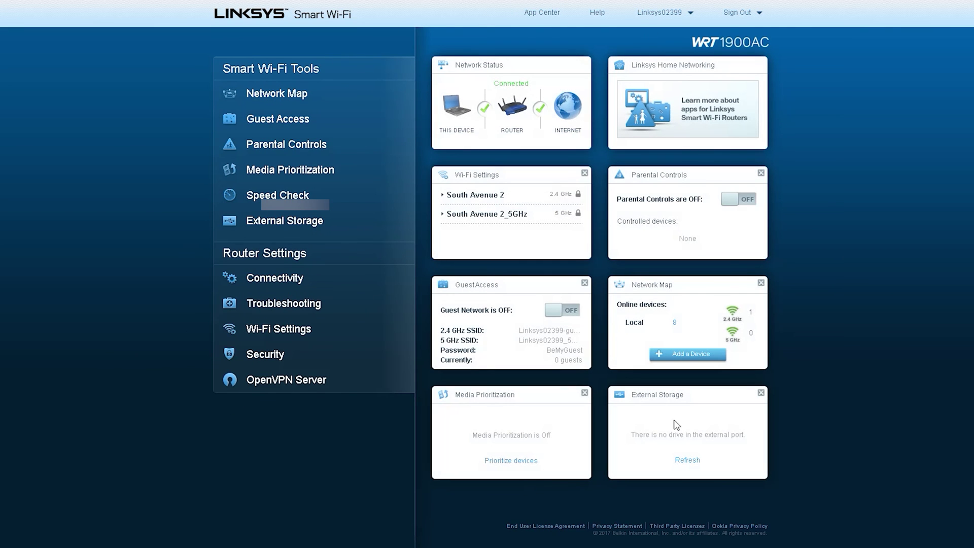